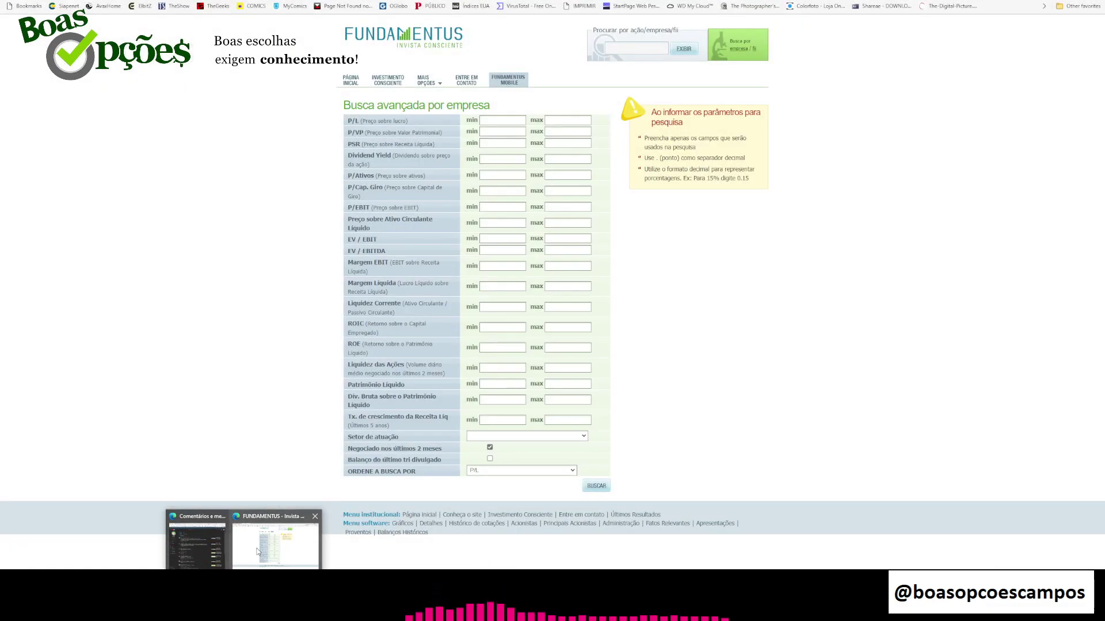
Switch to the browser to view the Oceans14 Bovespa P/L history chart, and return to the Excel stock list
click(257, 552)
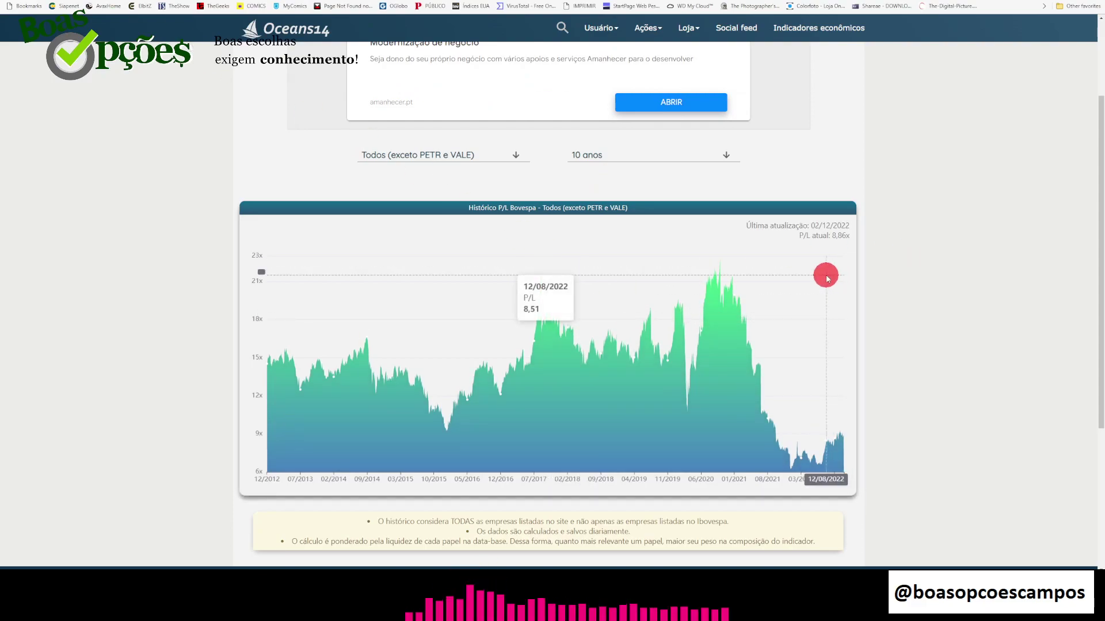
scroll(518, 357, down, 2)
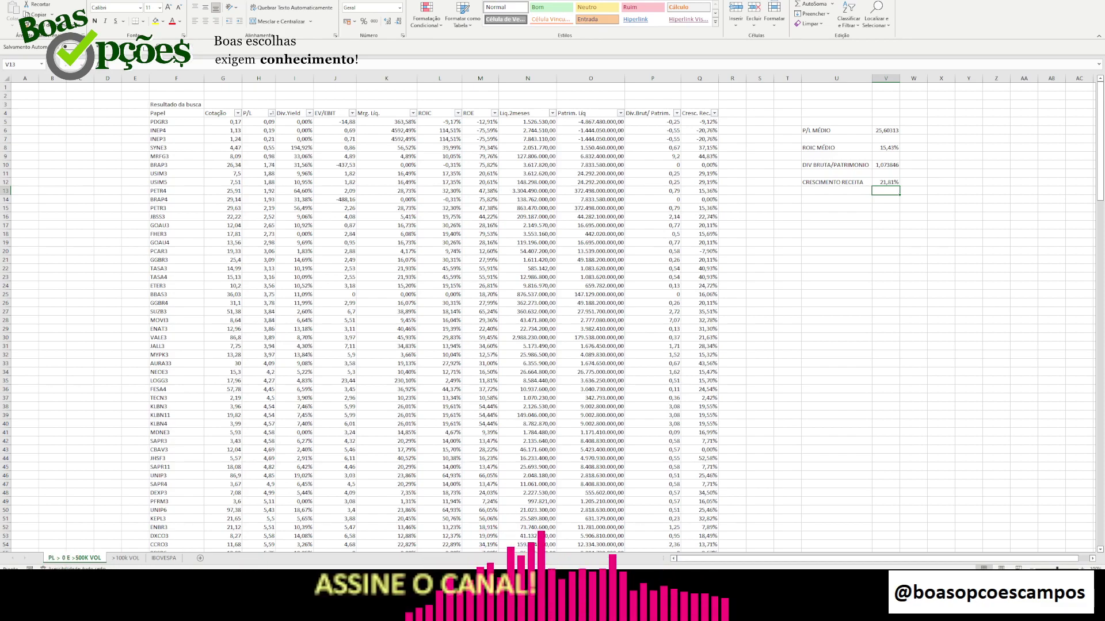
click(242, 611)
click(275, 544)
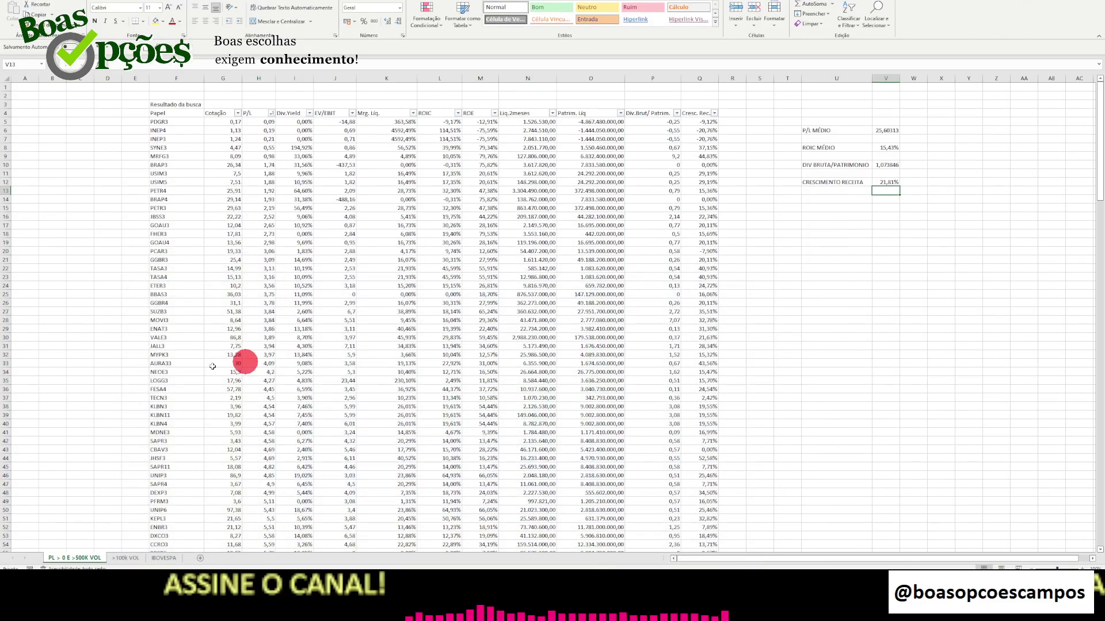
key(alt+Tab)
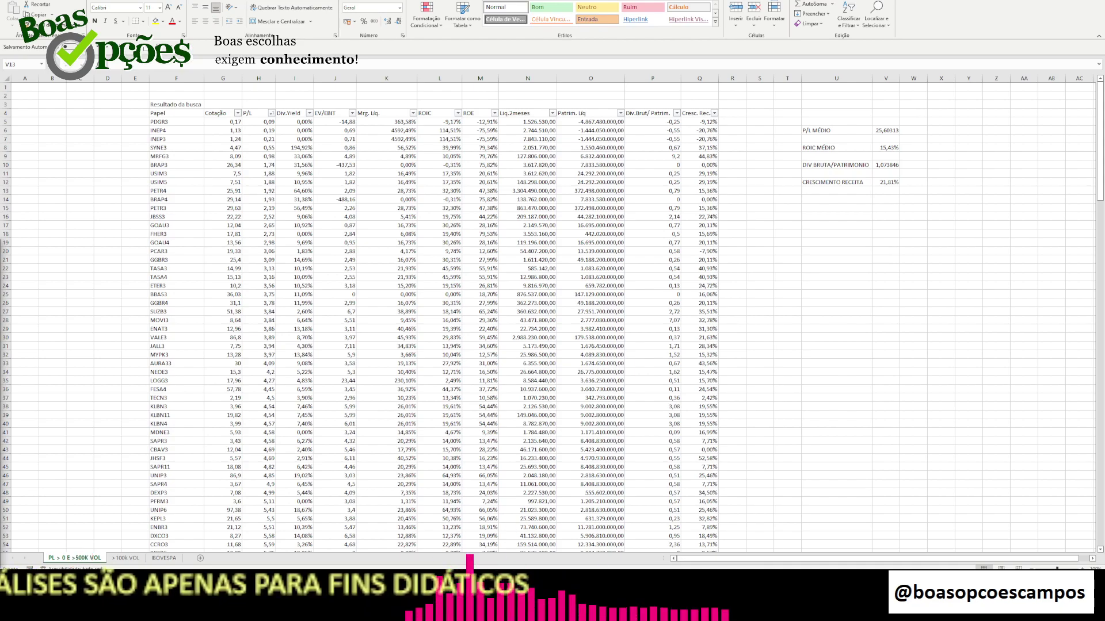
Look through the full stock list on the PL > 0 E >500K VOL sheet from its first to its last row
scroll(241, 199, down, 20)
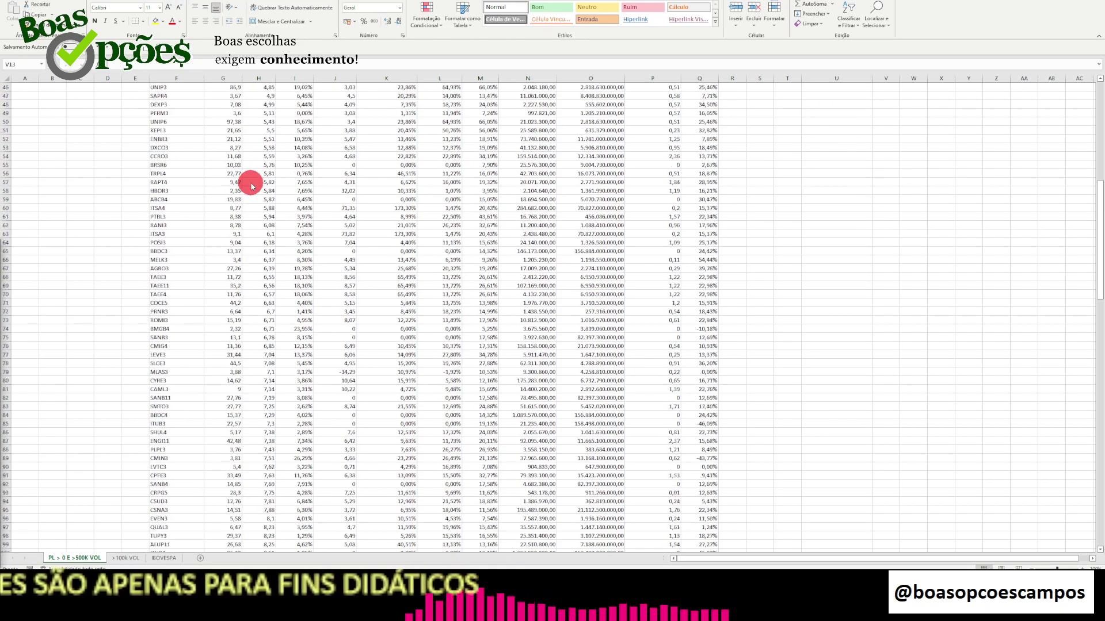
scroll(246, 198, down, 20)
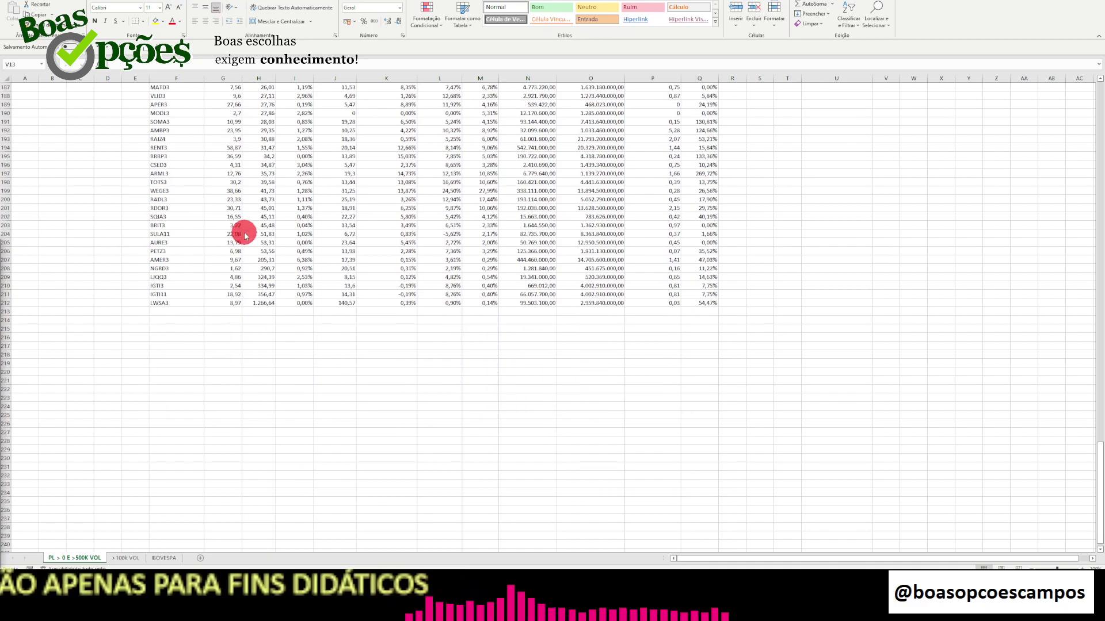
scroll(243, 340, up, 20)
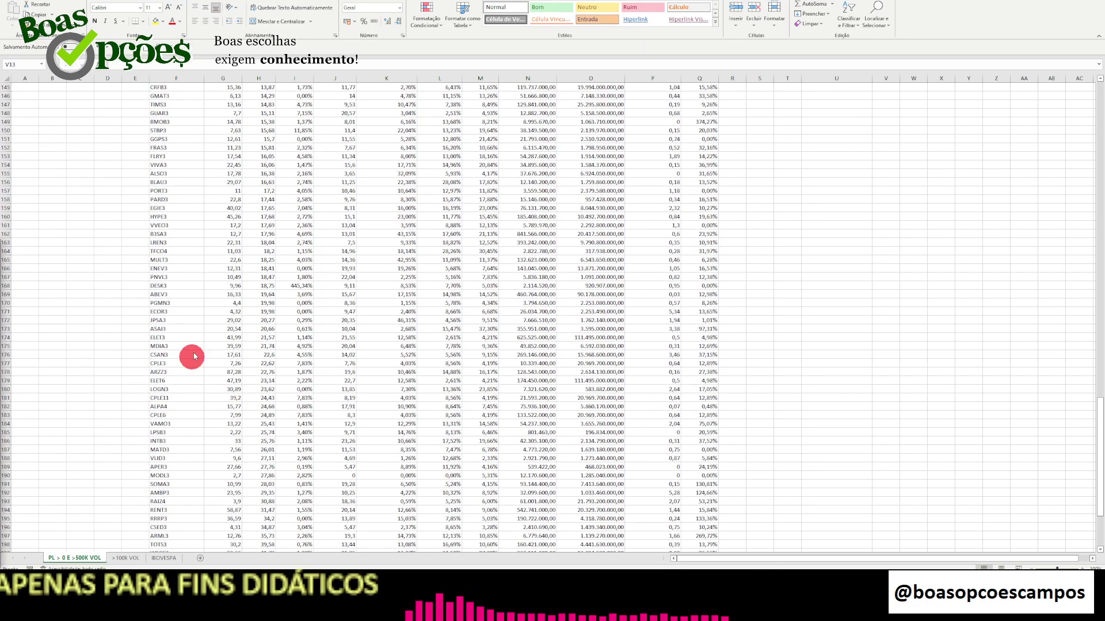
scroll(200, 360, up, 20)
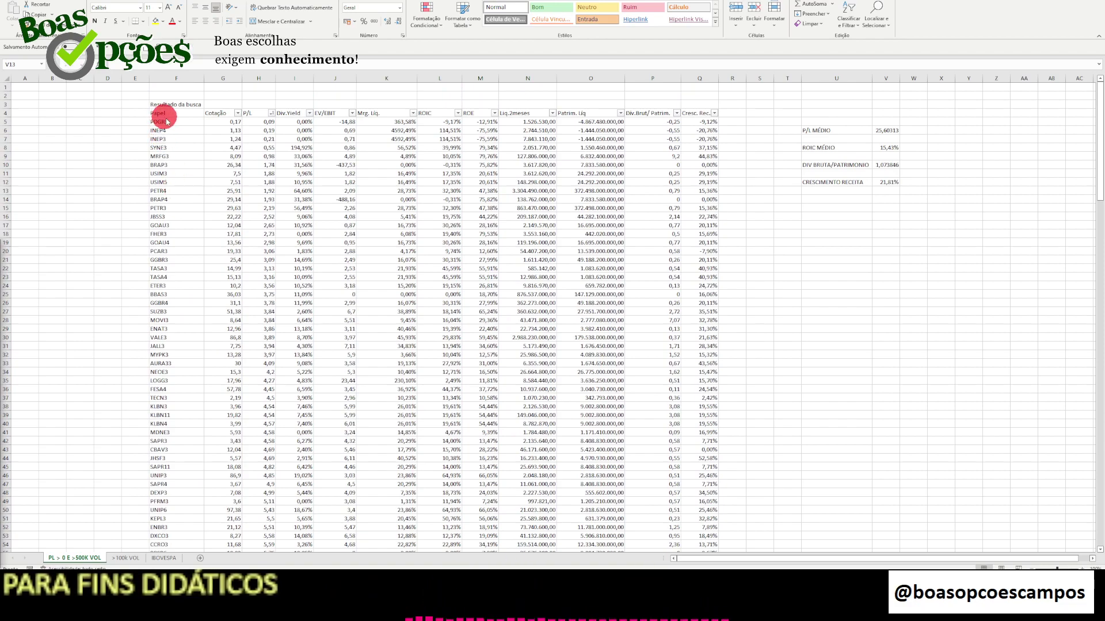
Select all tickers in the Papel column from F5 to the last row to view the list's extent, and clear the selection
click(169, 122)
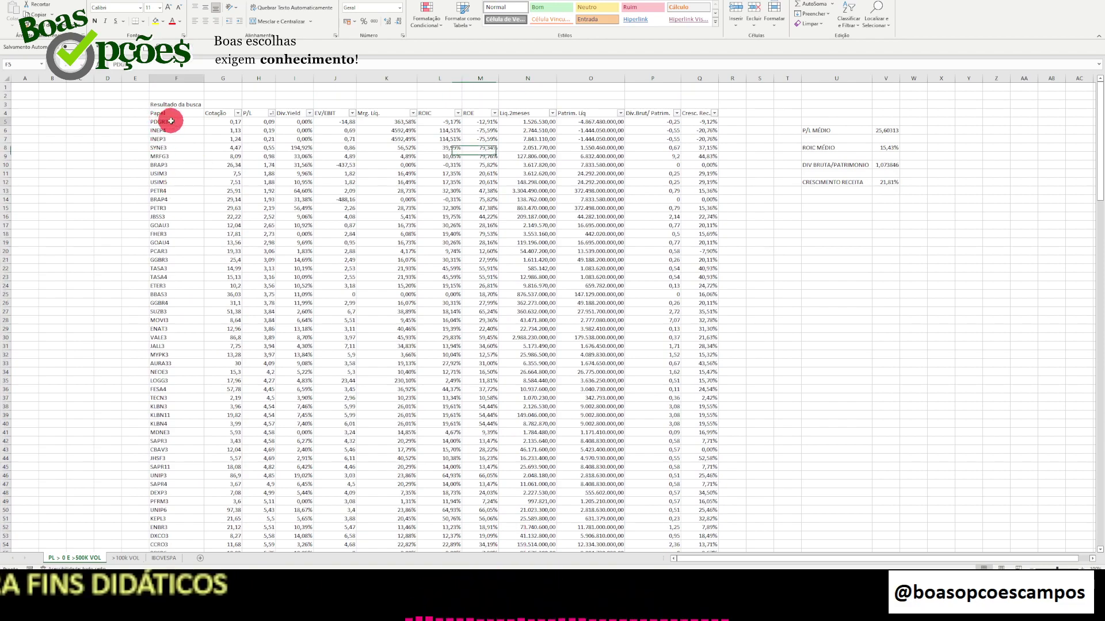
key(ctrl+shift+Down)
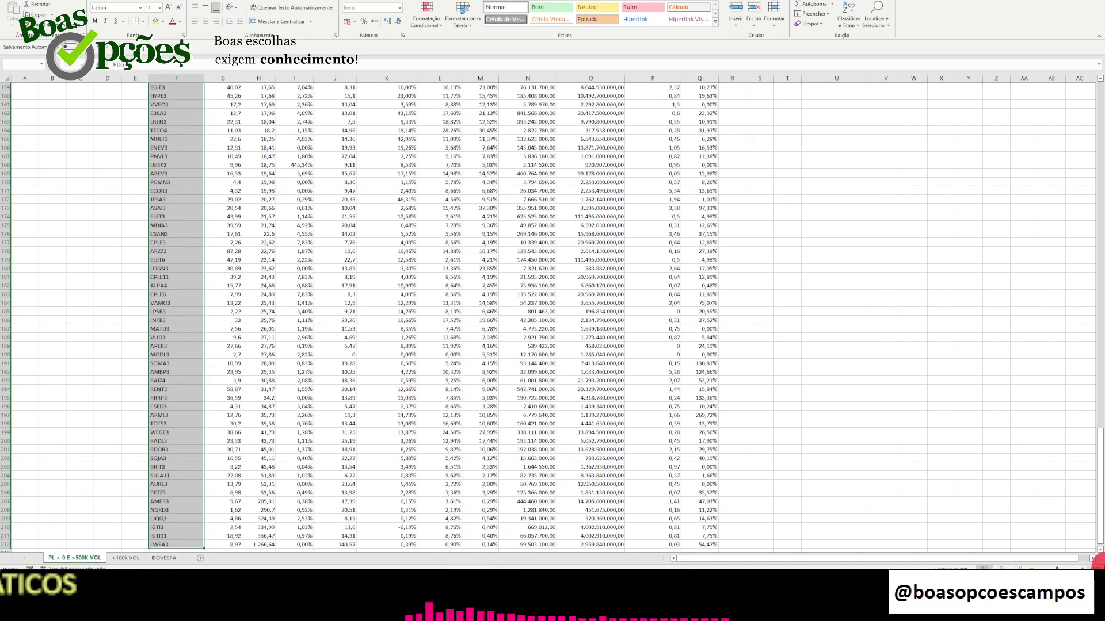
drag(1098, 533, 1098, 107)
click(769, 267)
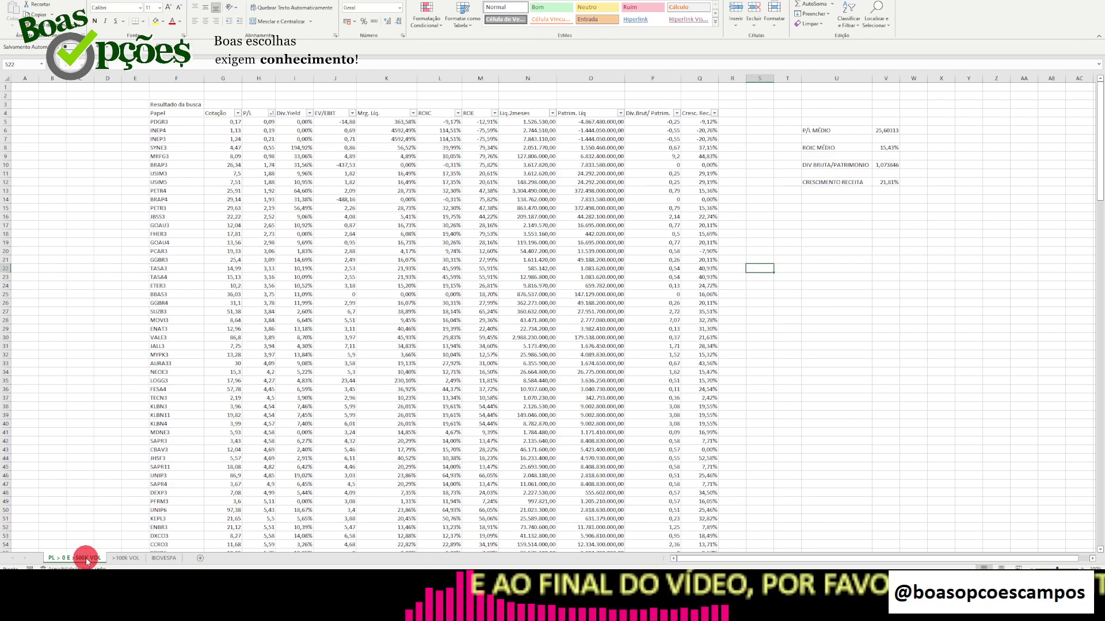
Inspect the P/L MÉDIO formula and switch to the browser's Bovespa P/L chart with the sector filter on Todos (exceto PETR e VALE)
click(885, 131)
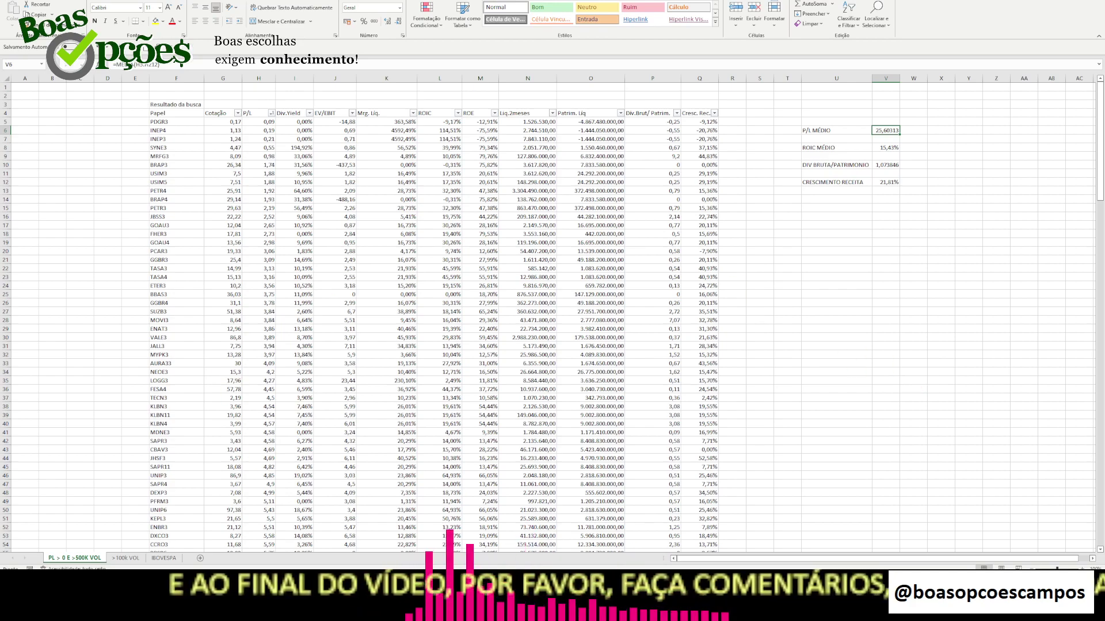
click(264, 545)
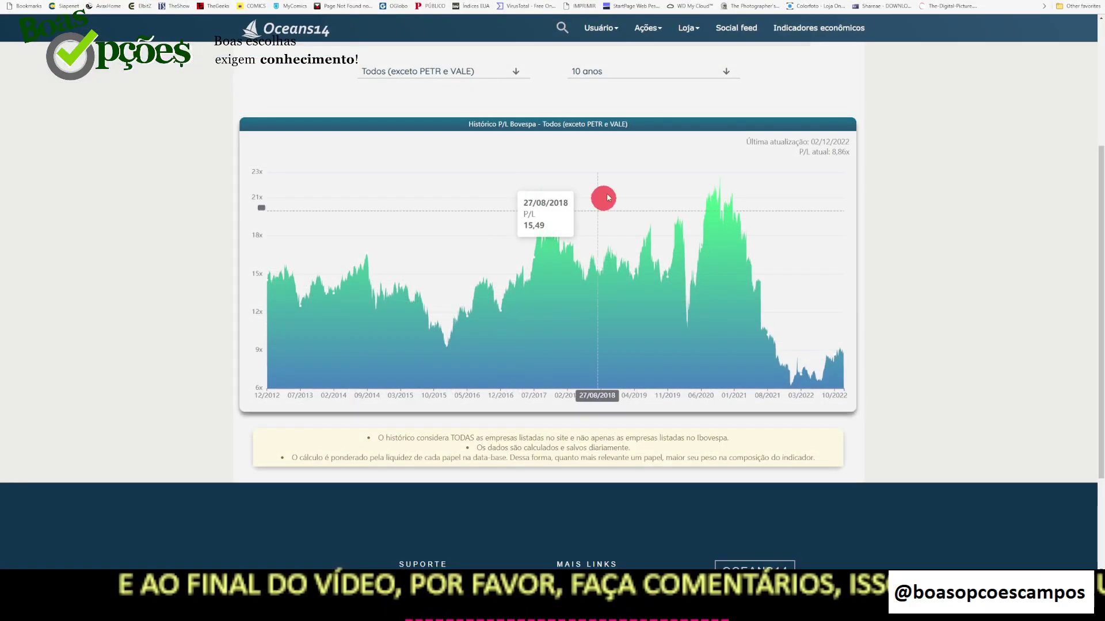
click(515, 72)
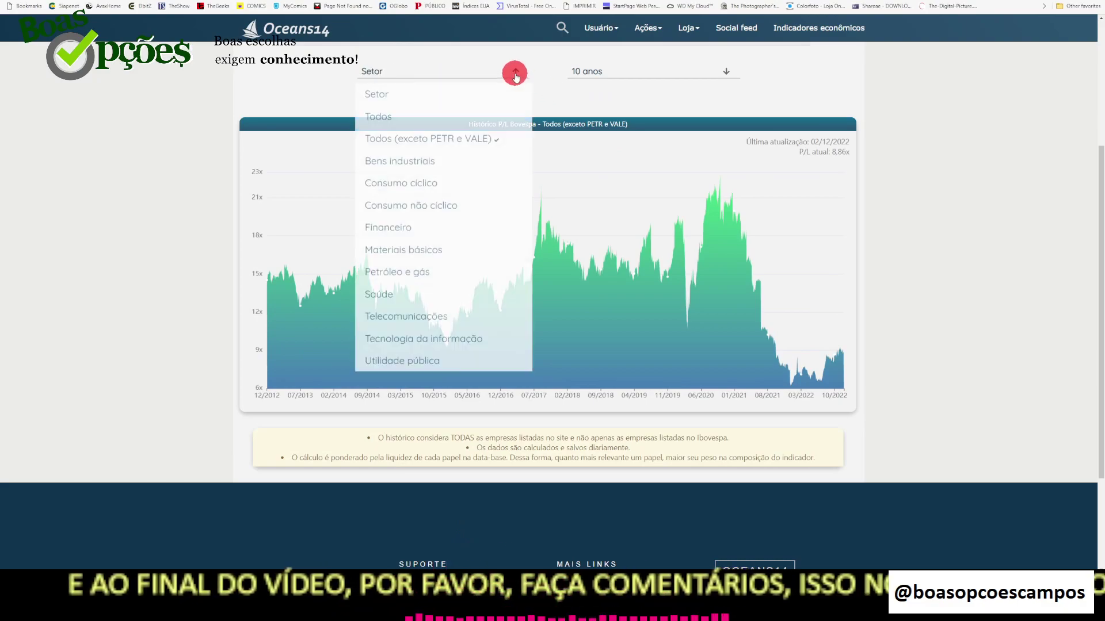
click(451, 142)
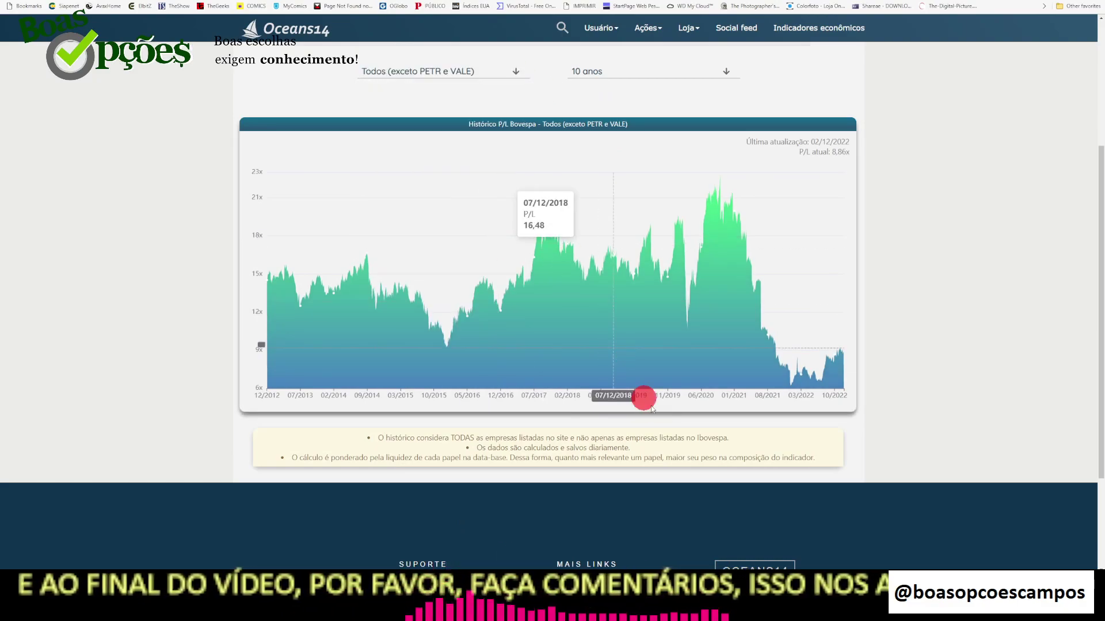
View the 10-year P/L history for Todos, and return the sector filter to Todos (exceto PETR e VALE)
click(514, 73)
click(420, 119)
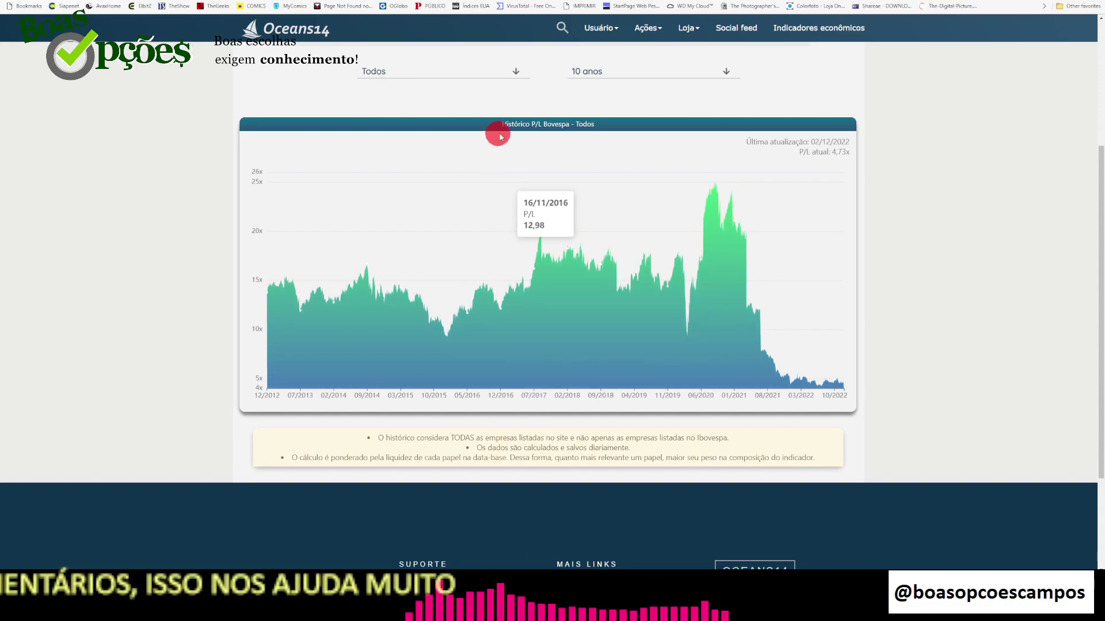
click(517, 72)
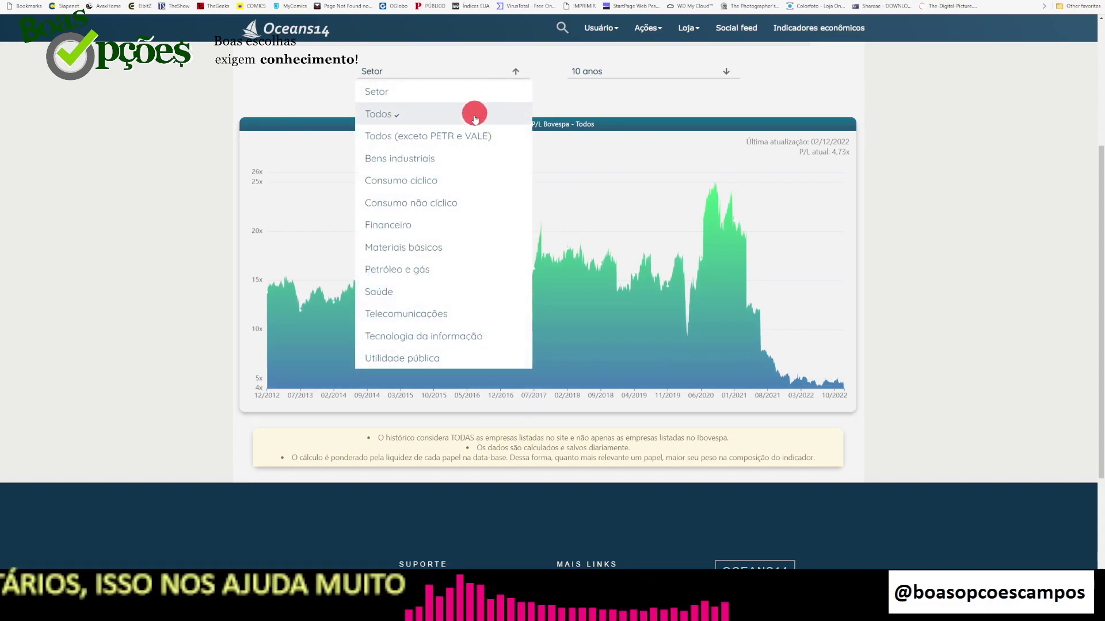
click(463, 135)
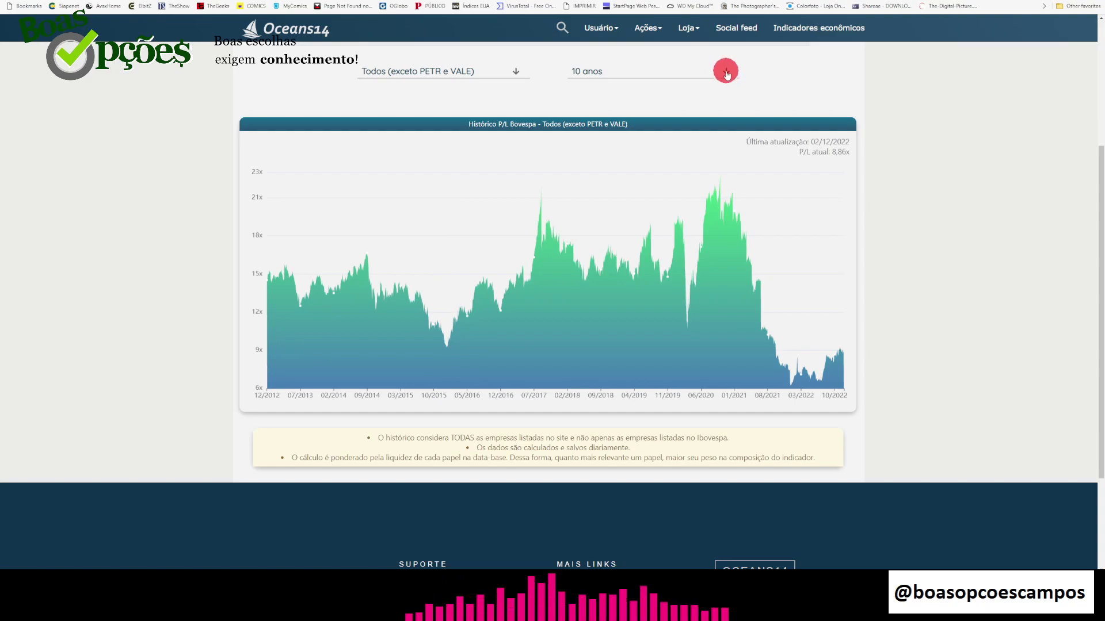
Set the chart period to Completo and compare the P/L history for Todos with Todos (exceto PETR e VALE)
click(726, 72)
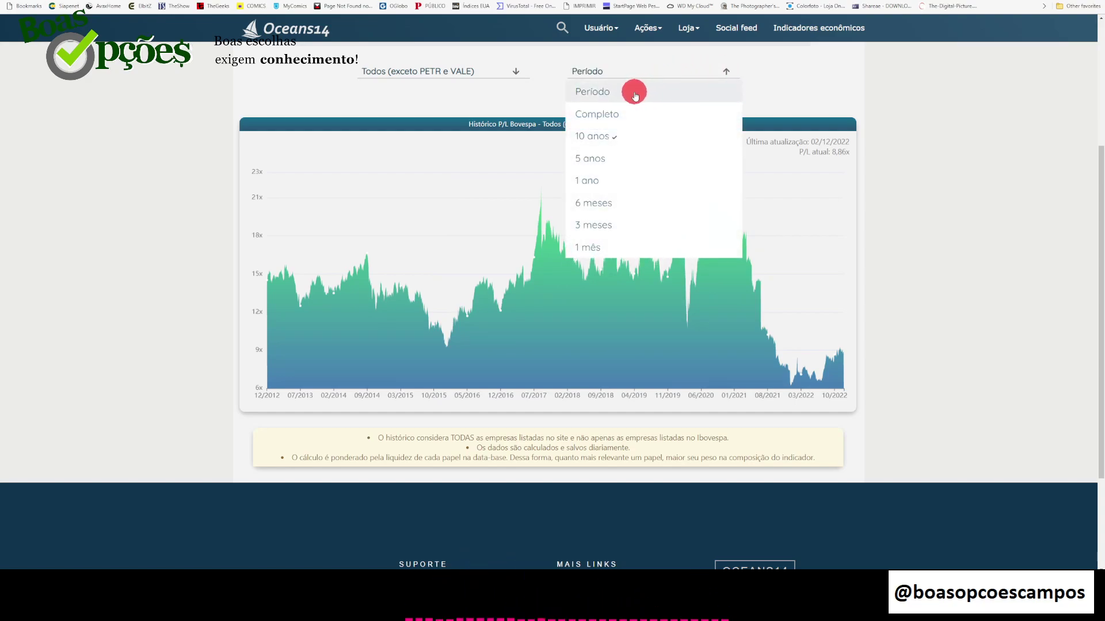
click(624, 114)
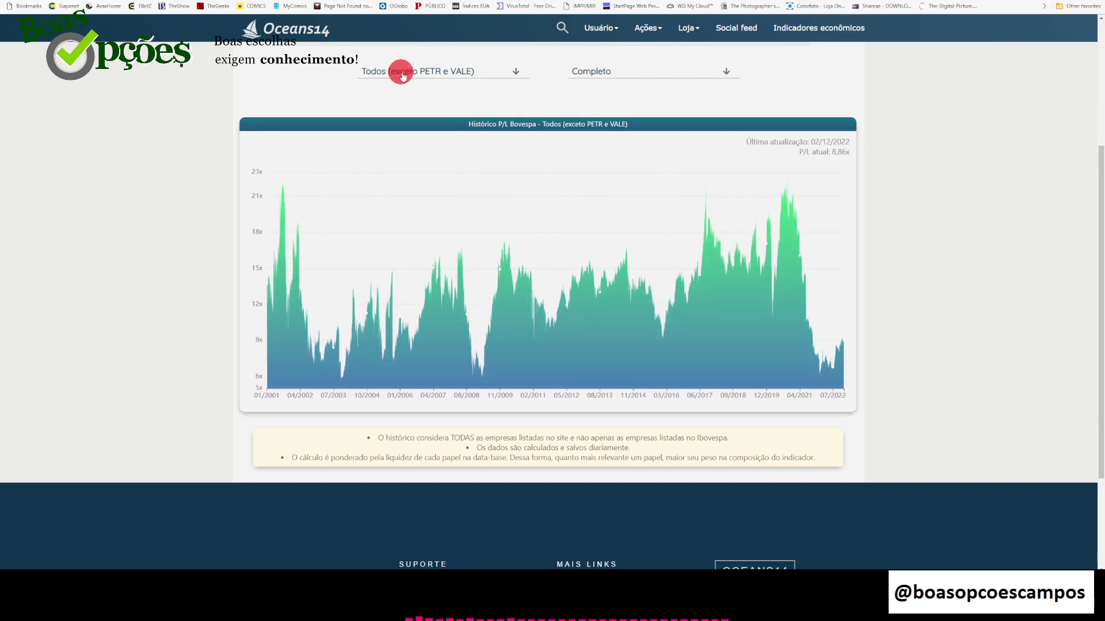
click(515, 71)
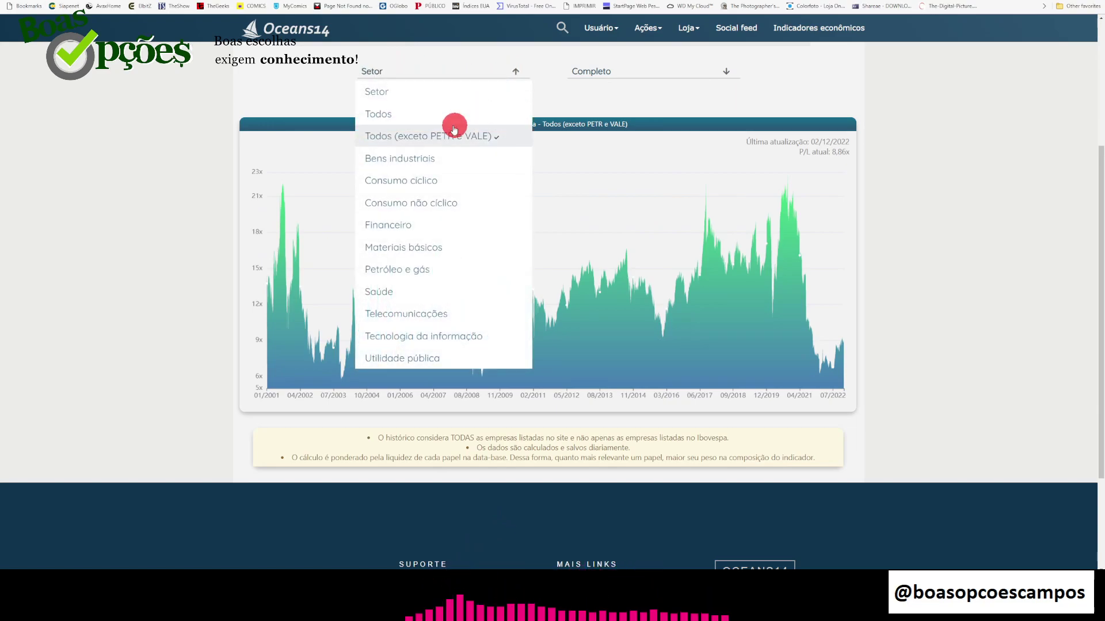
click(415, 119)
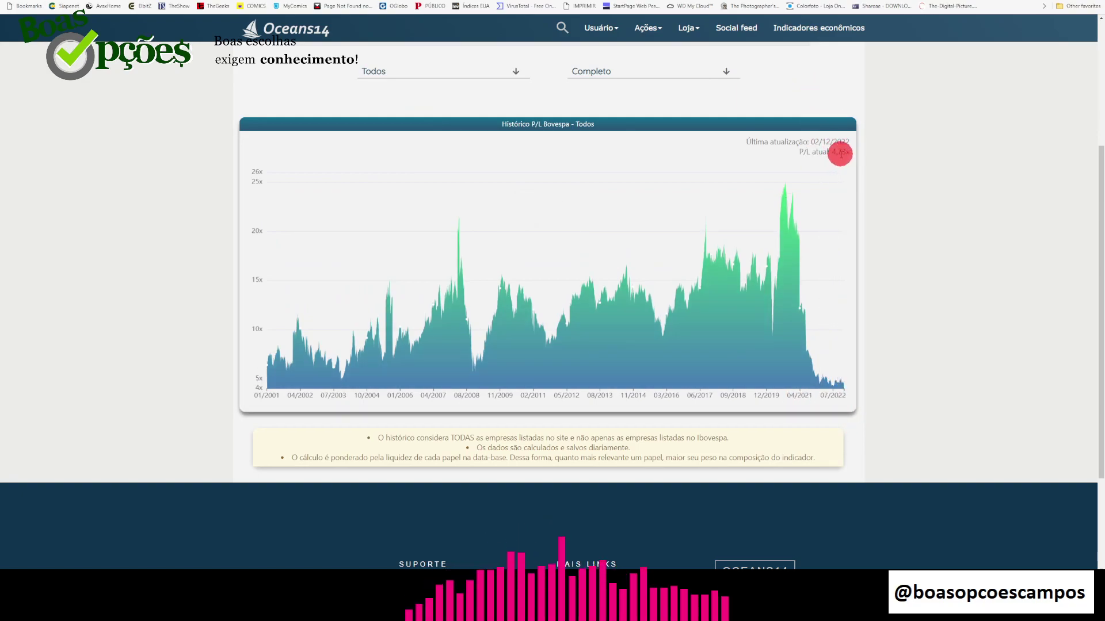
click(513, 74)
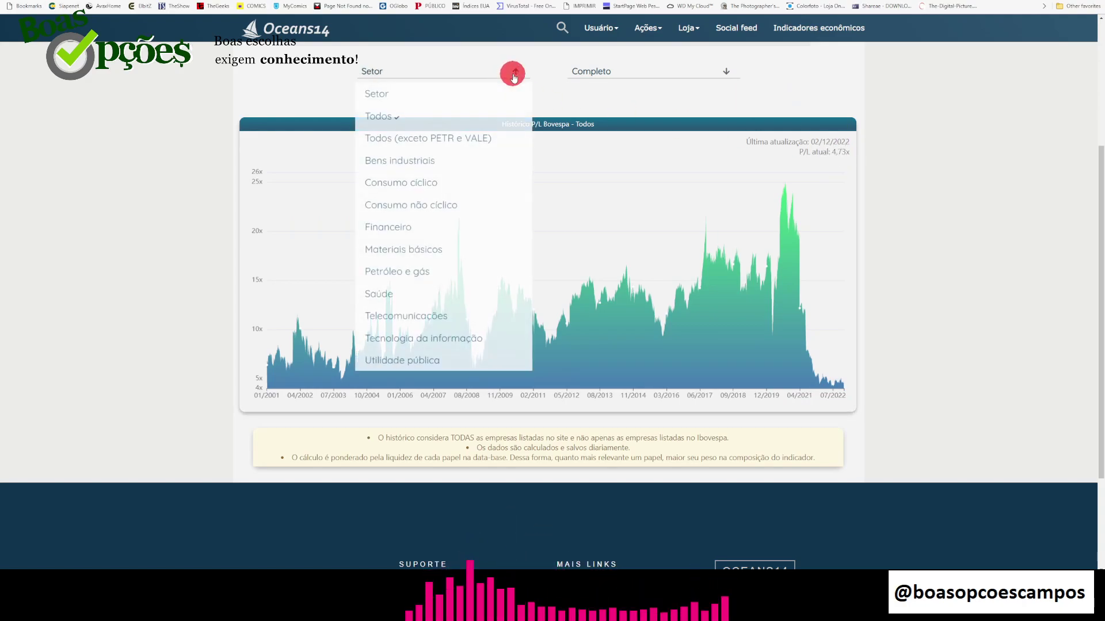
click(461, 137)
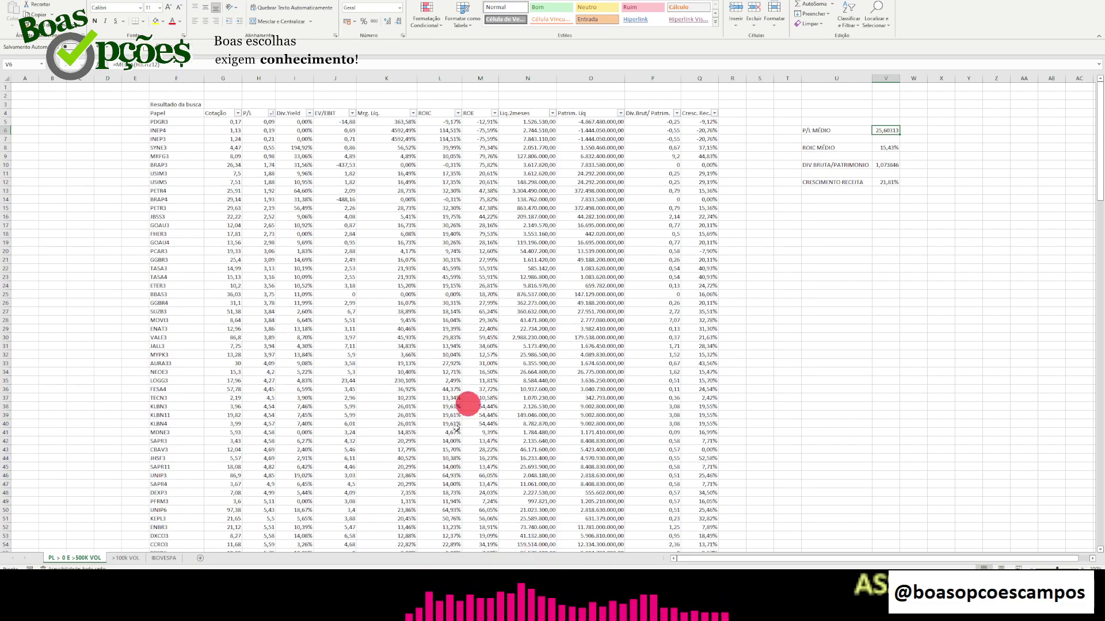
In the Excel stock list, find PETR4, select its P/L value, and close the search
click(880, 20)
click(894, 38)
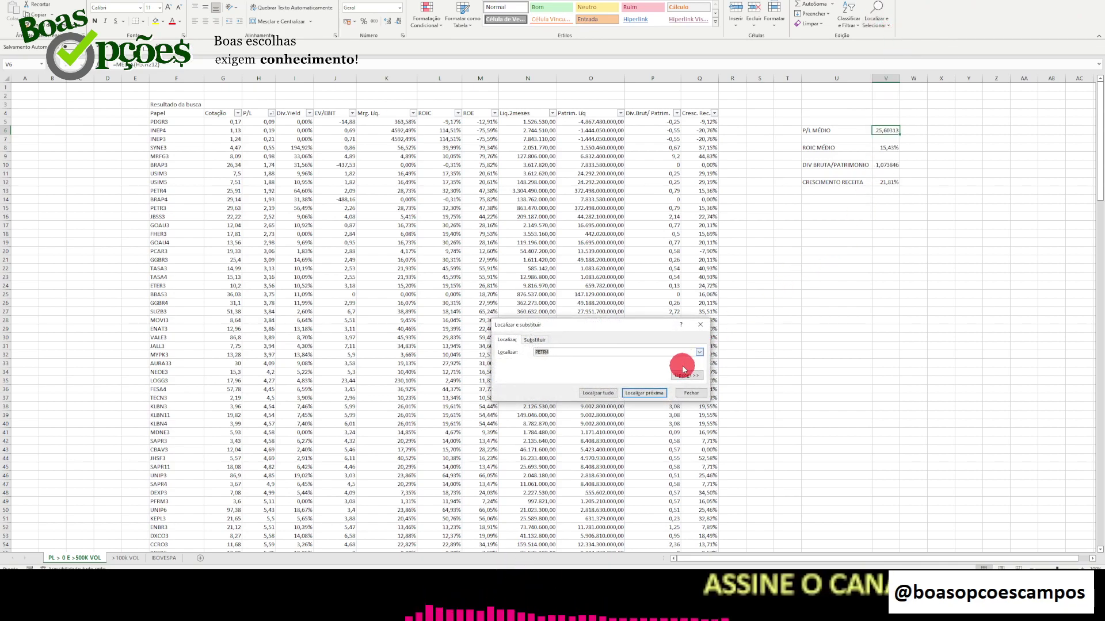
click(646, 393)
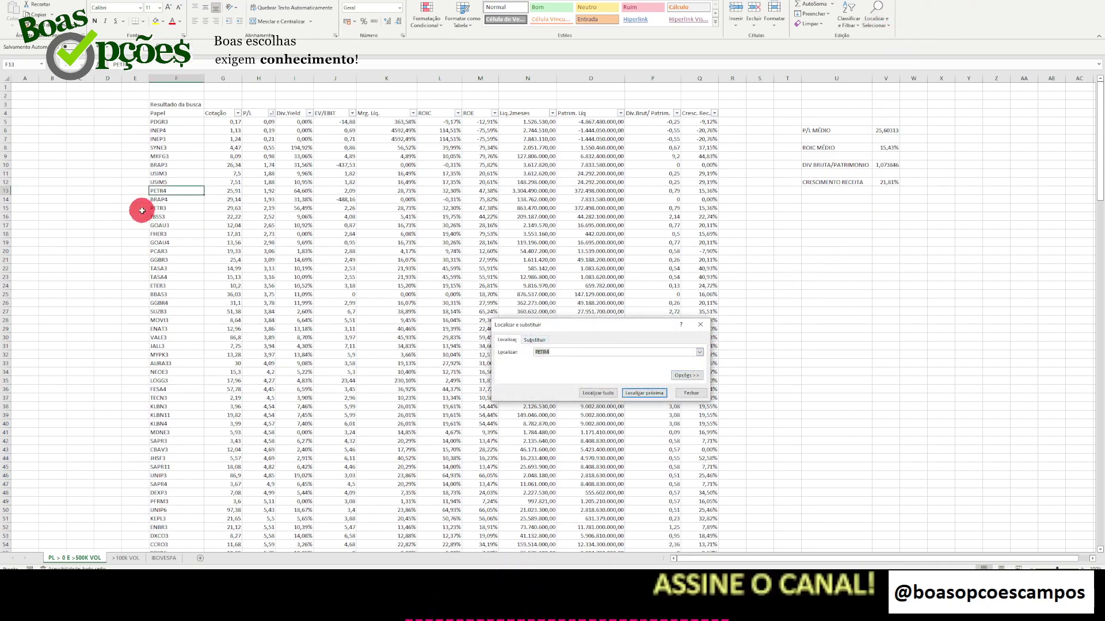
click(269, 191)
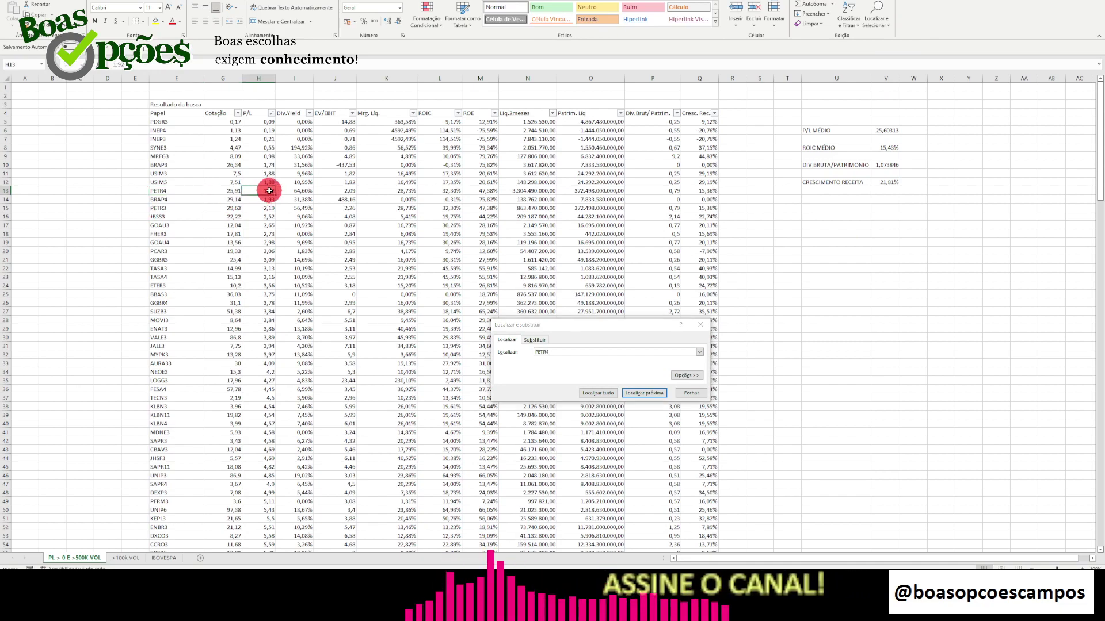
click(701, 324)
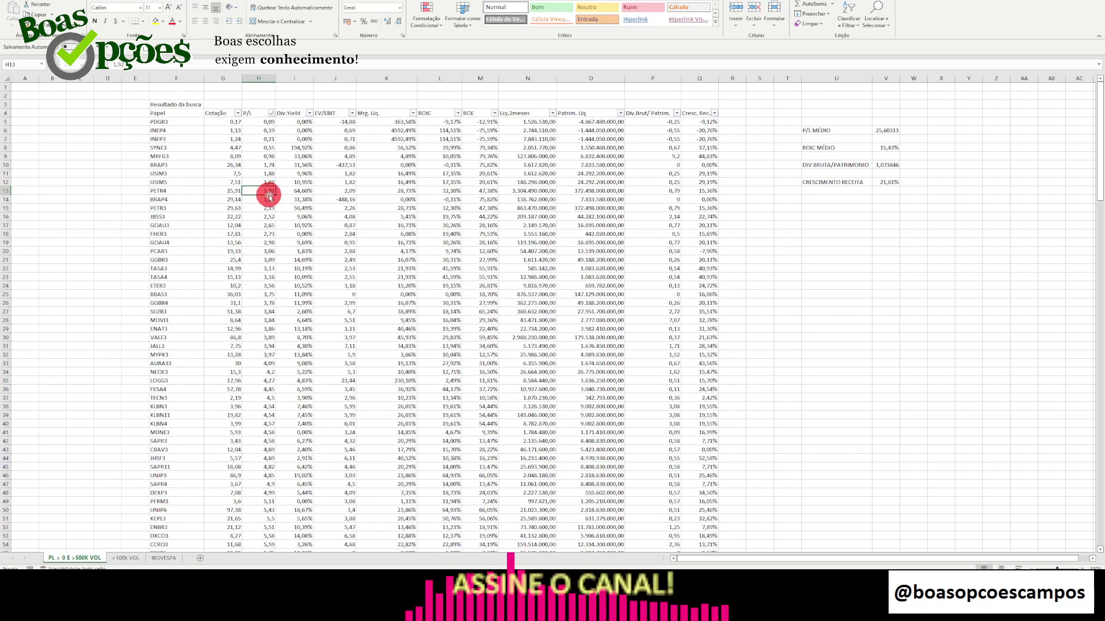
Select the USIM5 P/L value to compare it with the neighbouring stocks
click(261, 183)
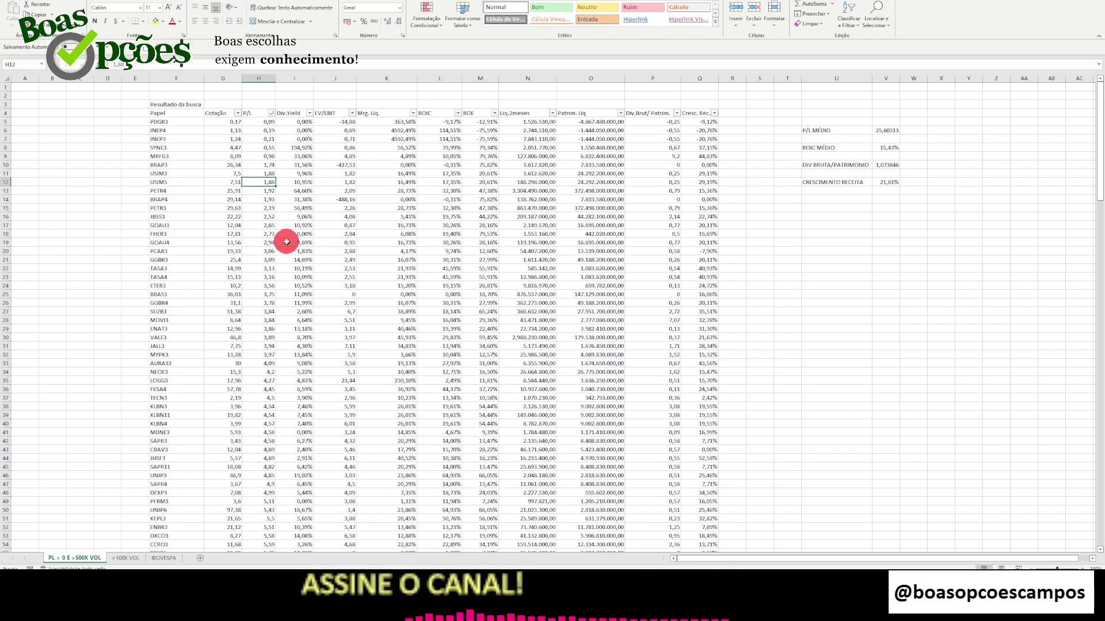
click(267, 188)
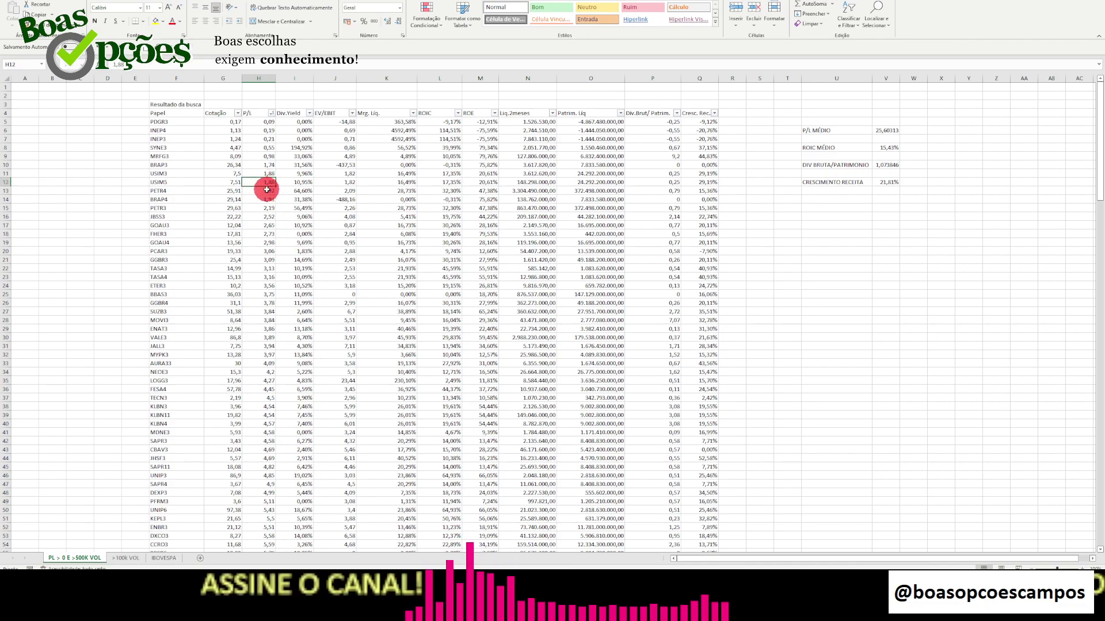
click(265, 182)
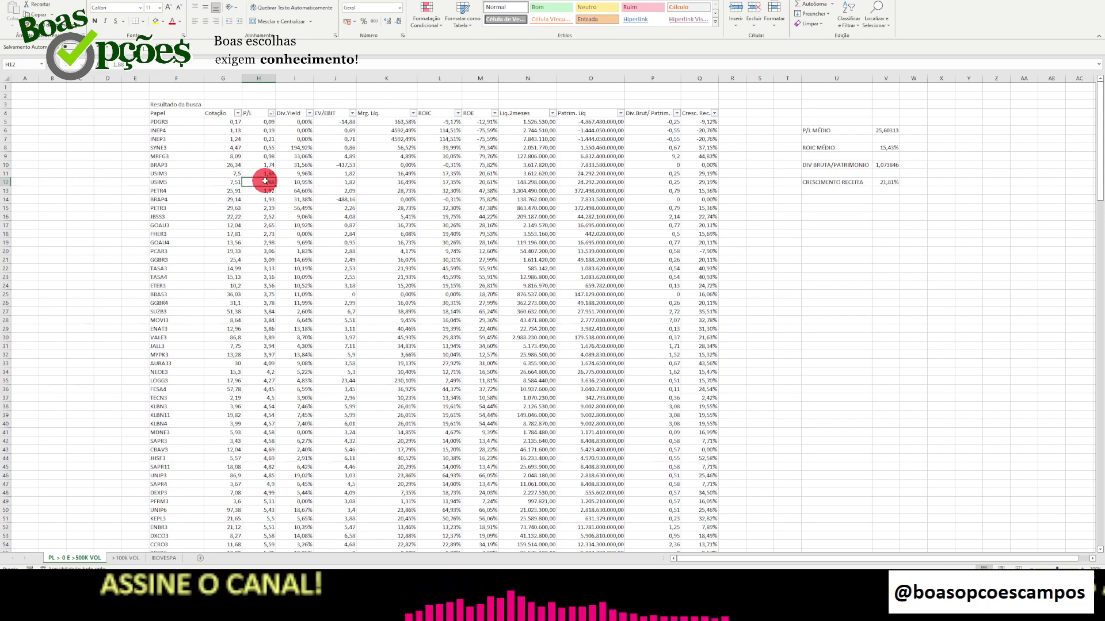
Inspect the P/L MÉDIO and ROIC MÉDIO averages in the summary beside the stock list
click(837, 199)
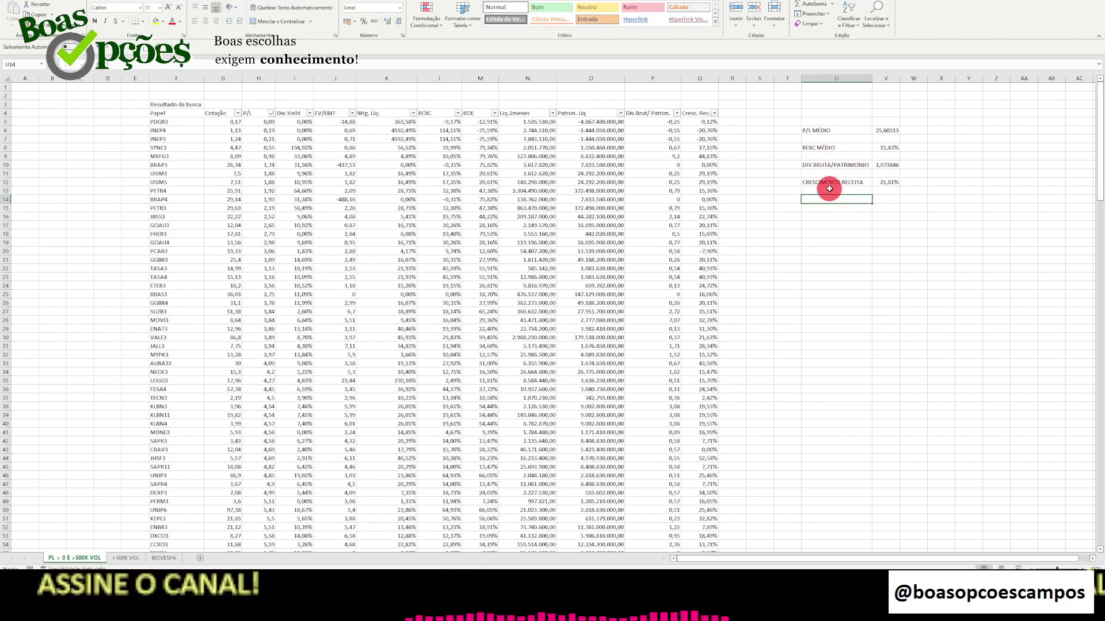
click(887, 131)
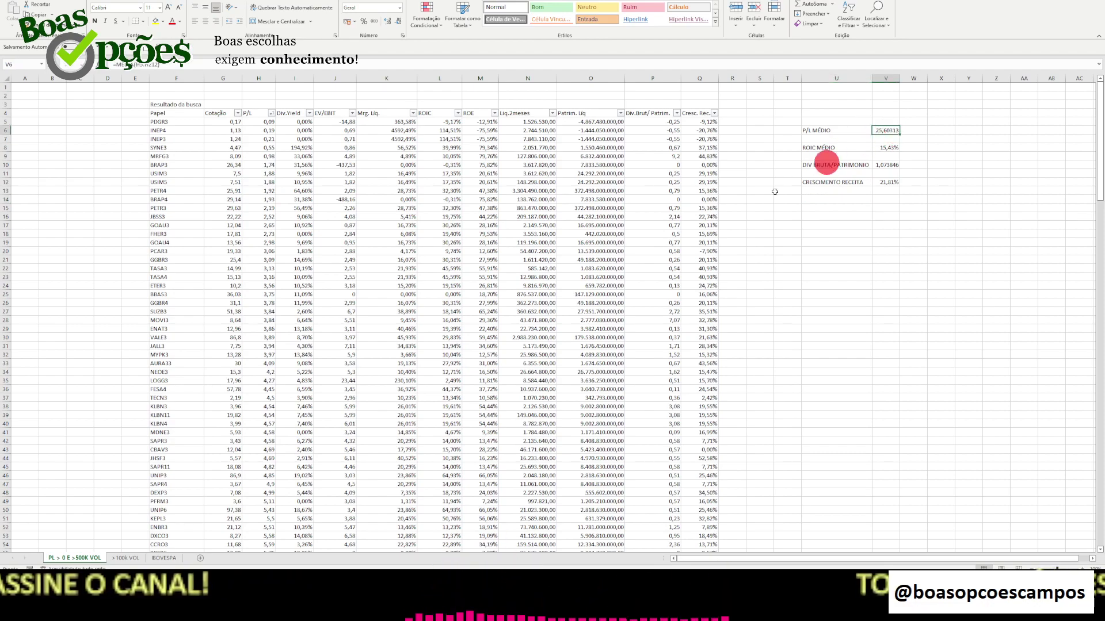
click(835, 149)
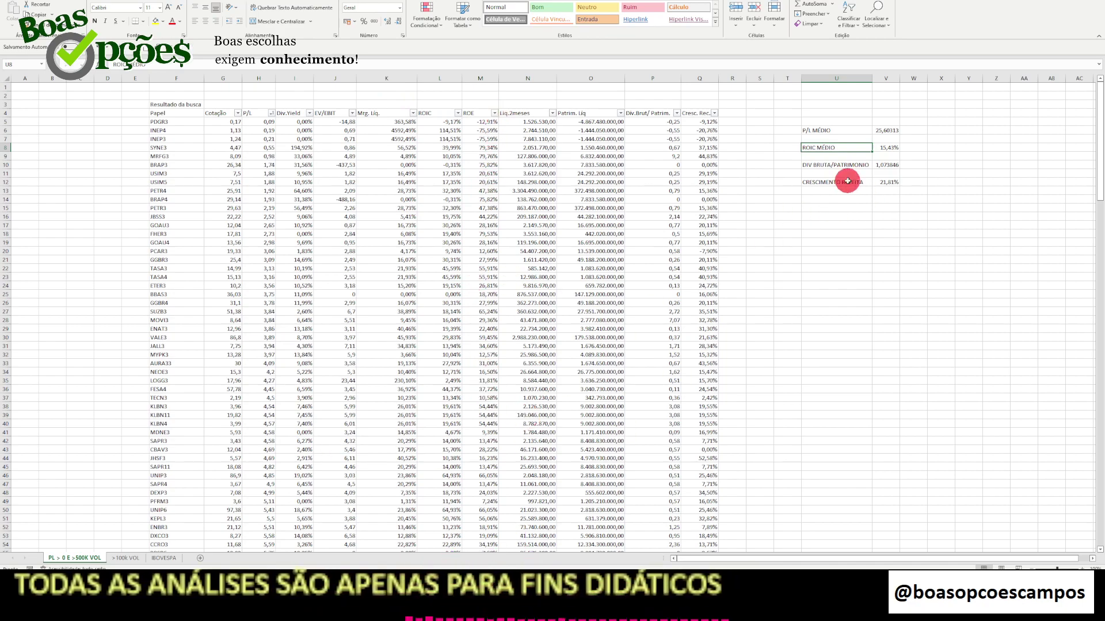
click(889, 152)
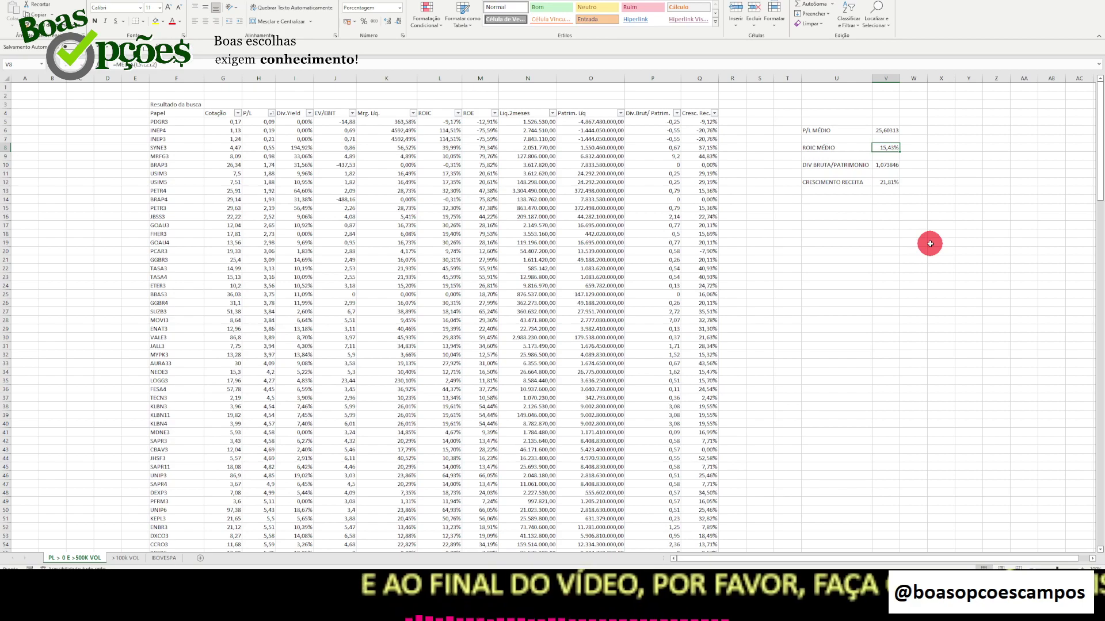
Compare the P/L MÉDIO value with the ROIC MÉDIO percentage, finishing on the ROIC MÉDIO value cell
click(885, 130)
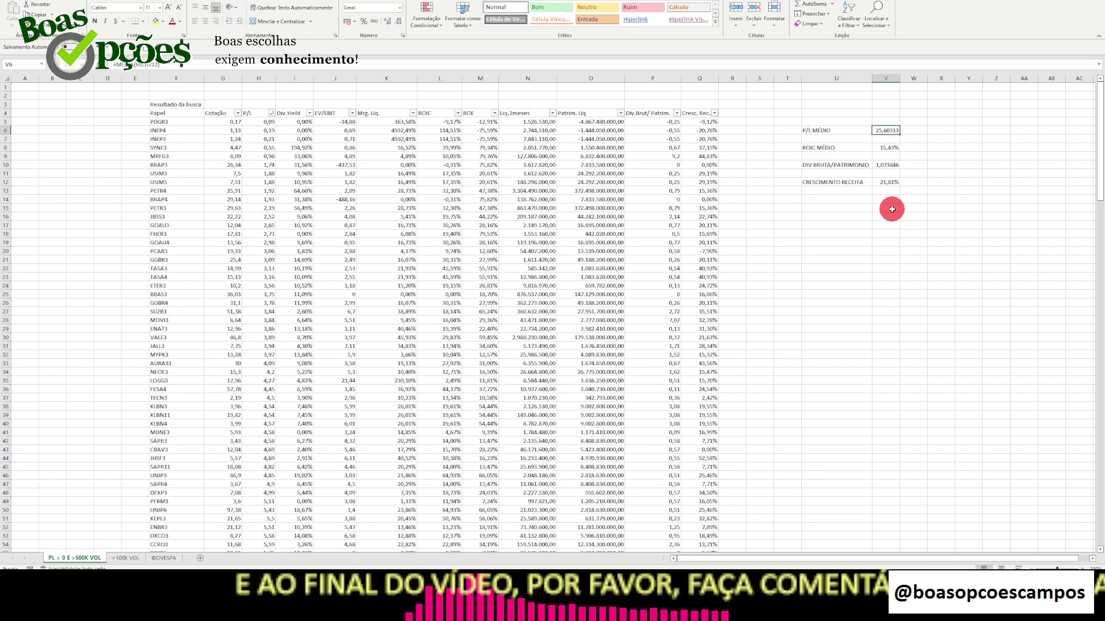
click(887, 147)
key(ctrl+shift+5)
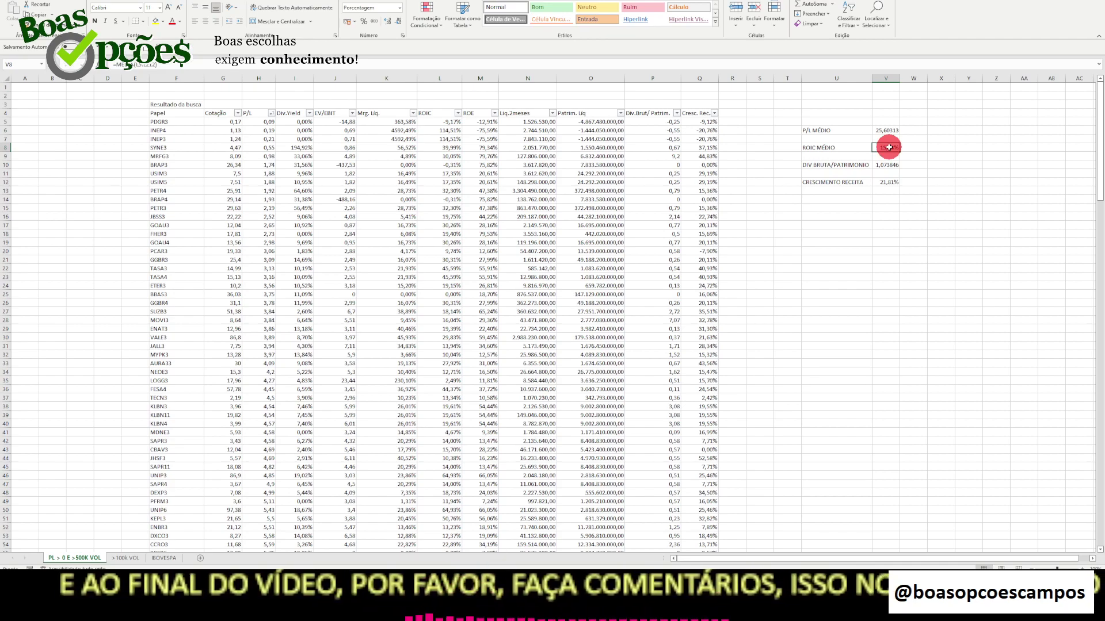
click(818, 148)
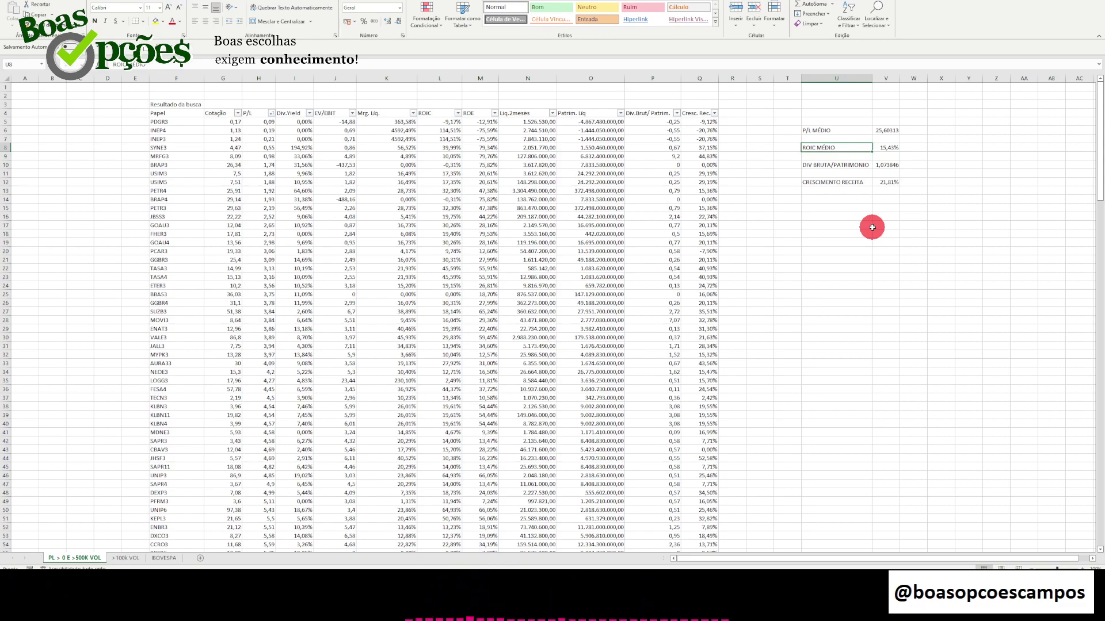
click(890, 146)
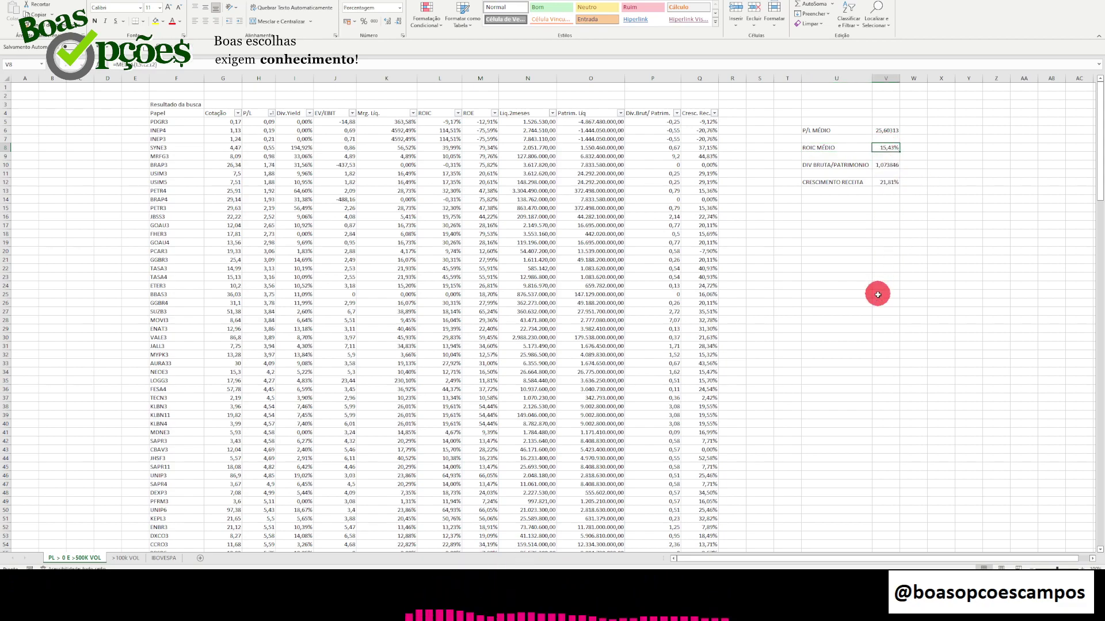
Check the DIV BRUTA/PATRIMONIO average and compare it with the ROIC MÉDIO value
click(822, 166)
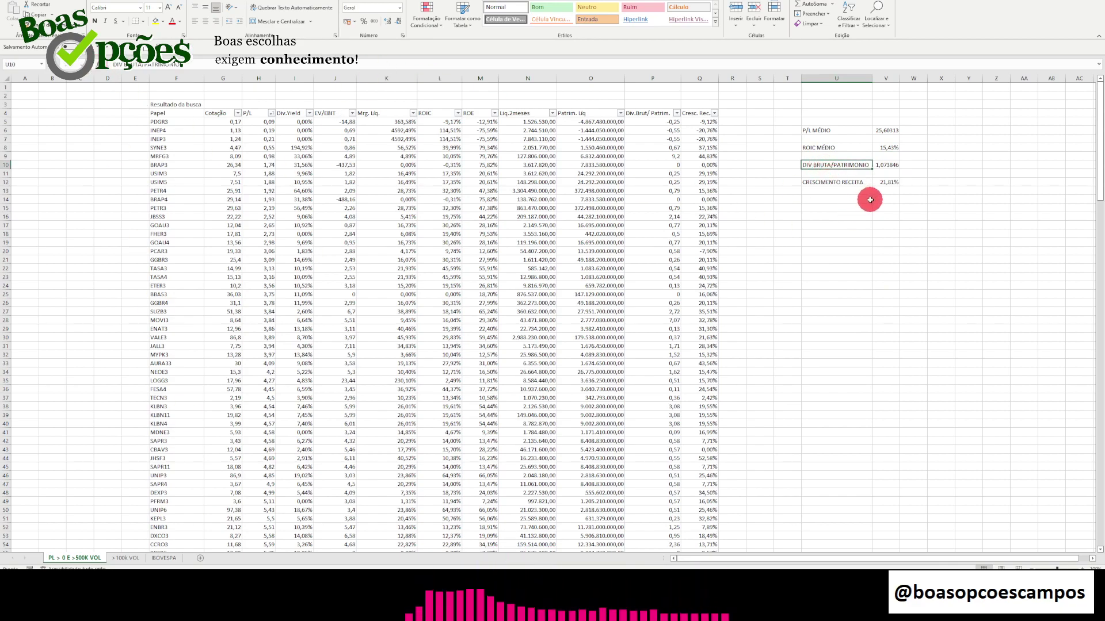
click(890, 164)
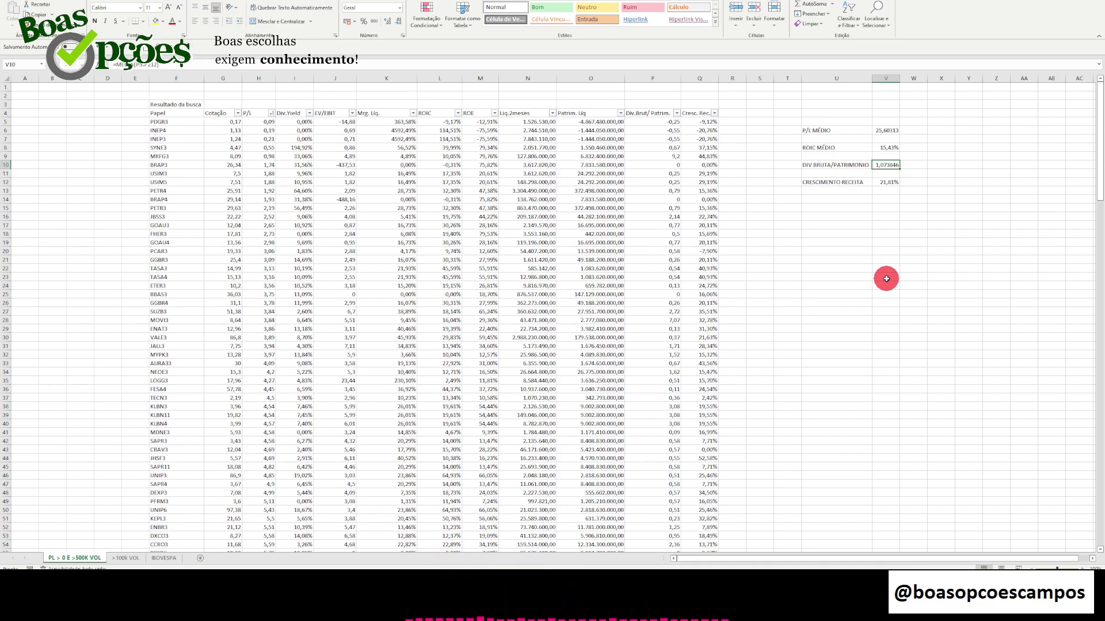
click(894, 147)
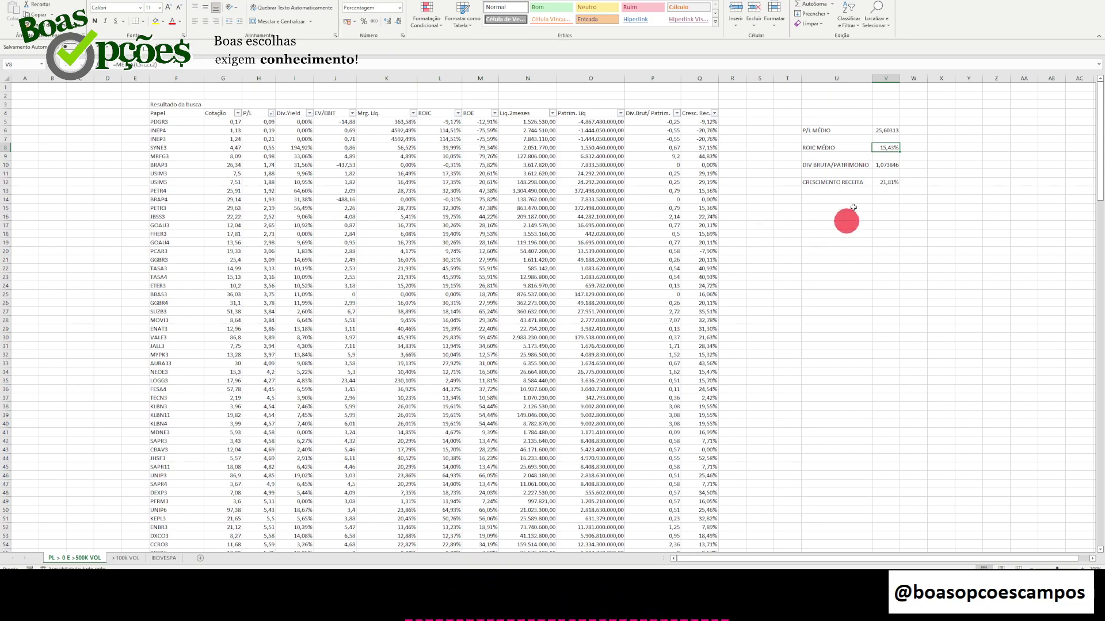
Check the CRESCIMENTO RECEITA average, then move the selection to an empty cell below the summary
click(843, 180)
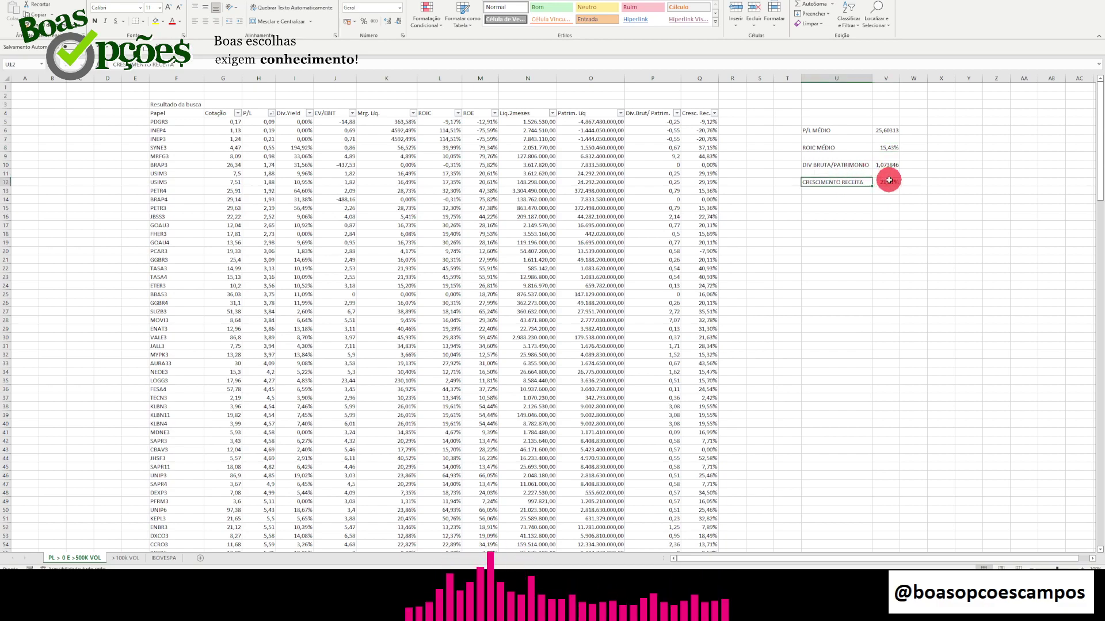
click(889, 182)
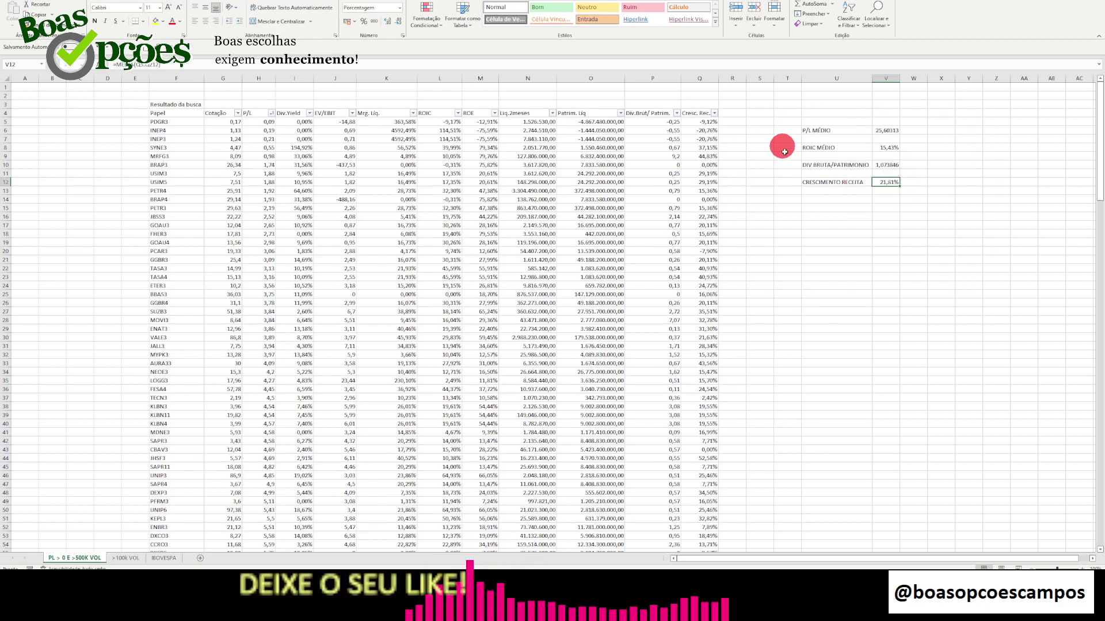
click(857, 230)
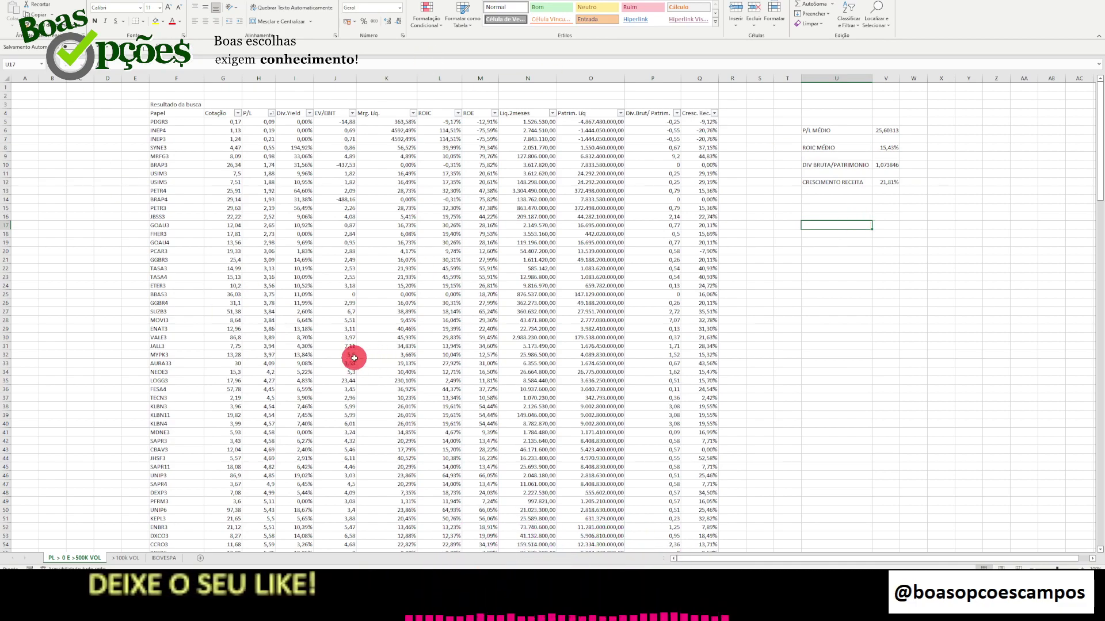
Review the four summary averages in order: P/L MÉDIO, ROIC MÉDIO, DIV BRUTA/PATRIMONIO and CRESCIMENTO RECEITA
click(887, 131)
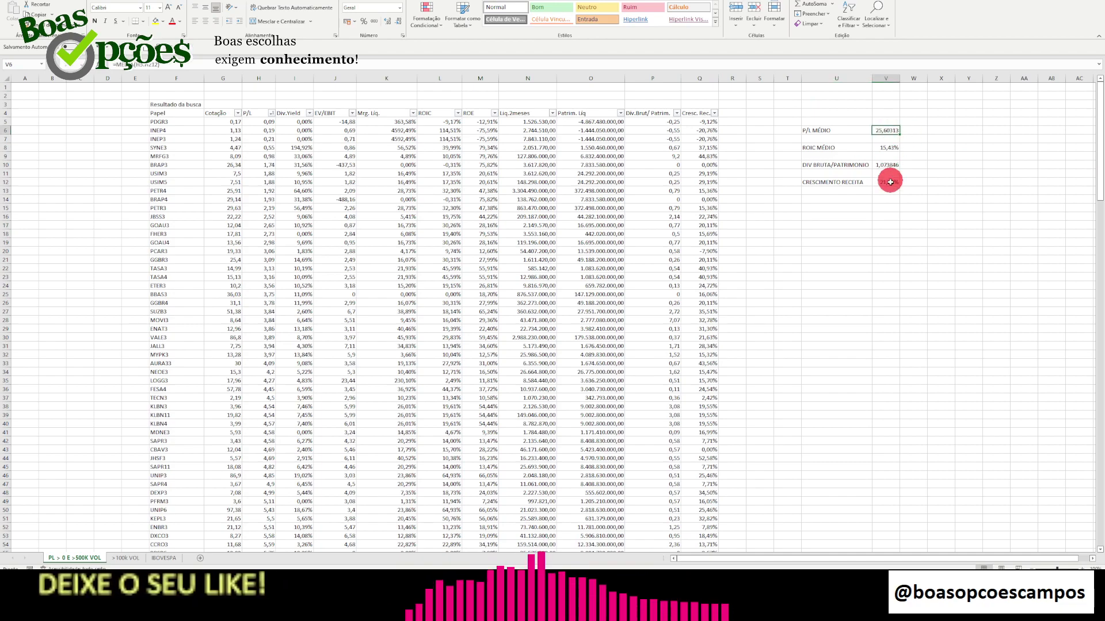
click(886, 148)
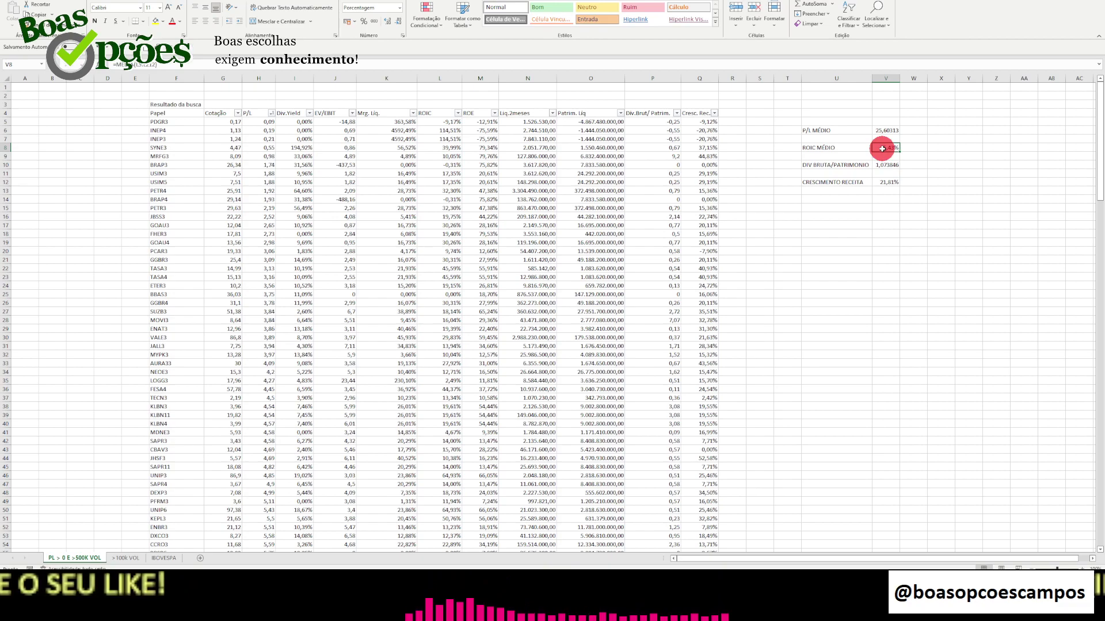
click(888, 166)
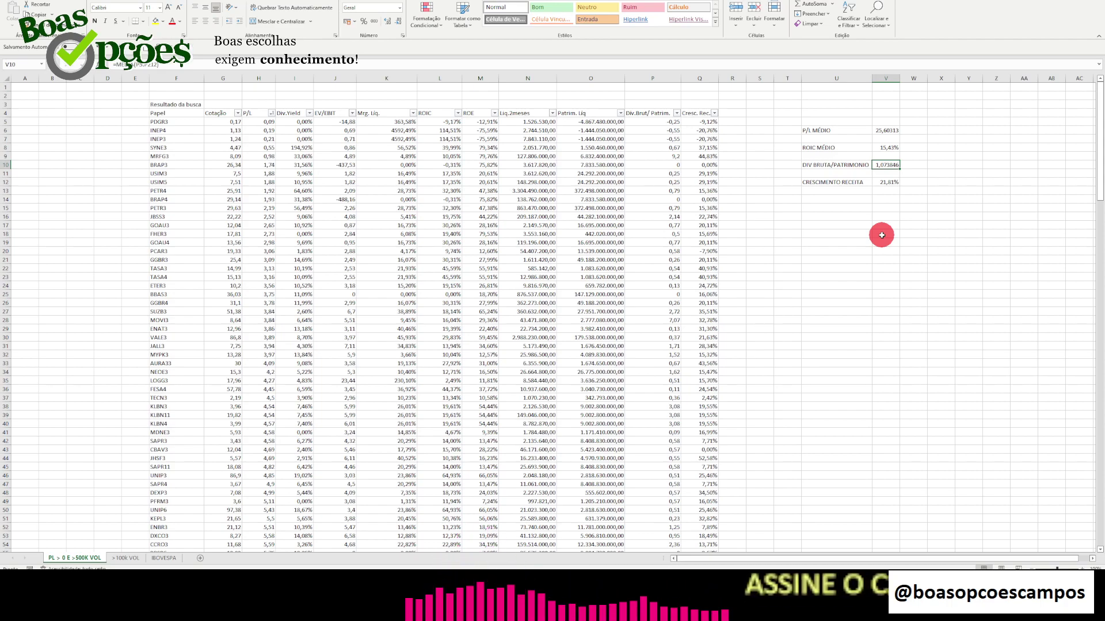
click(894, 183)
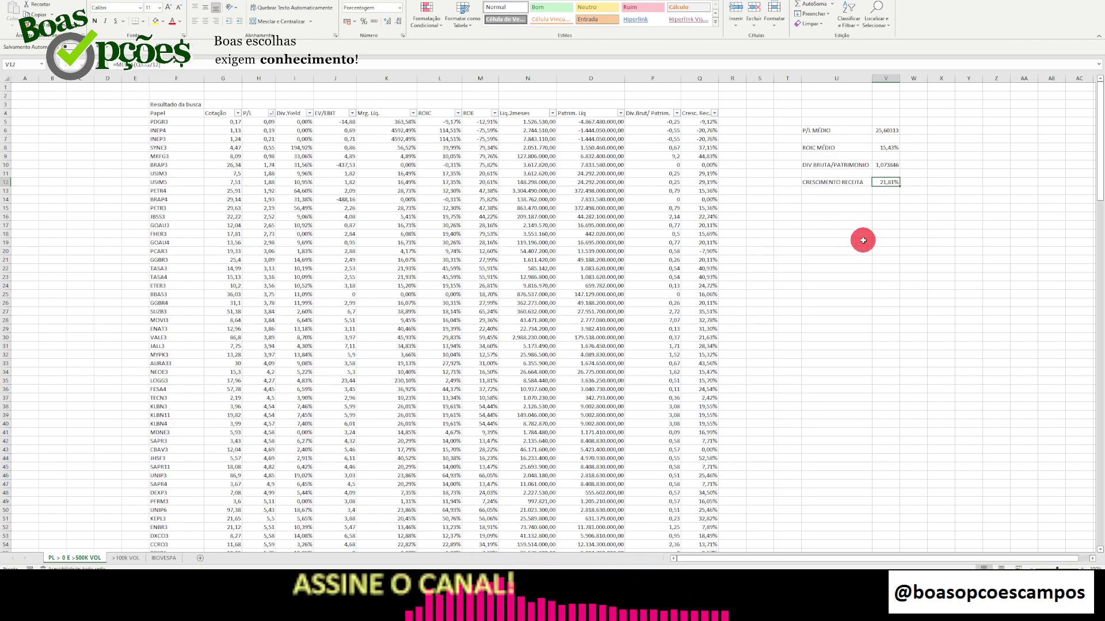
click(829, 189)
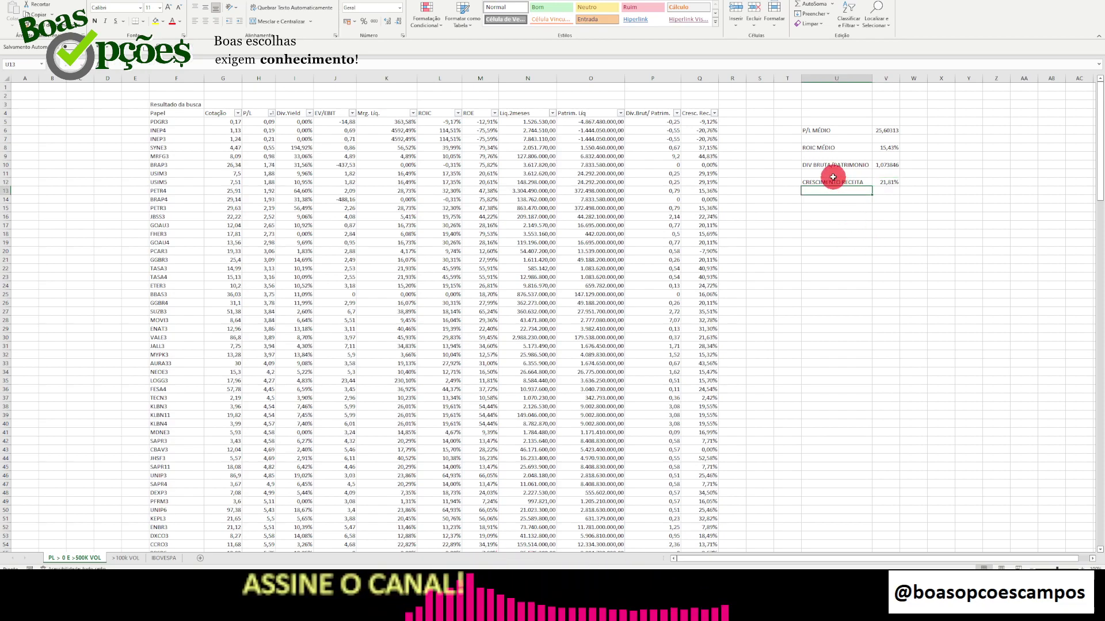